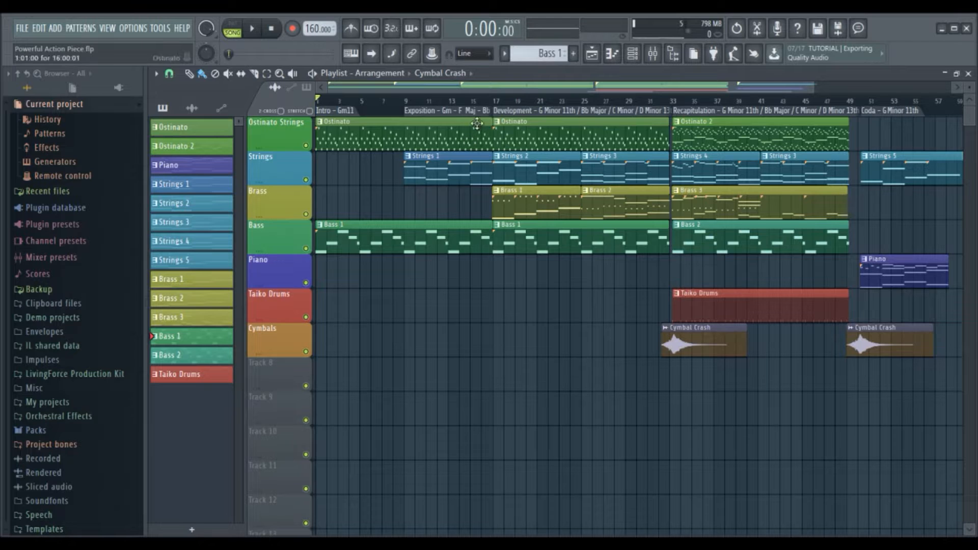
Step: Select the Ostinato pattern, set playback to pattern mode, and show its Violin 1 notes in the piano roll
{"action": "left_click", "coordinate": [504, 53]}
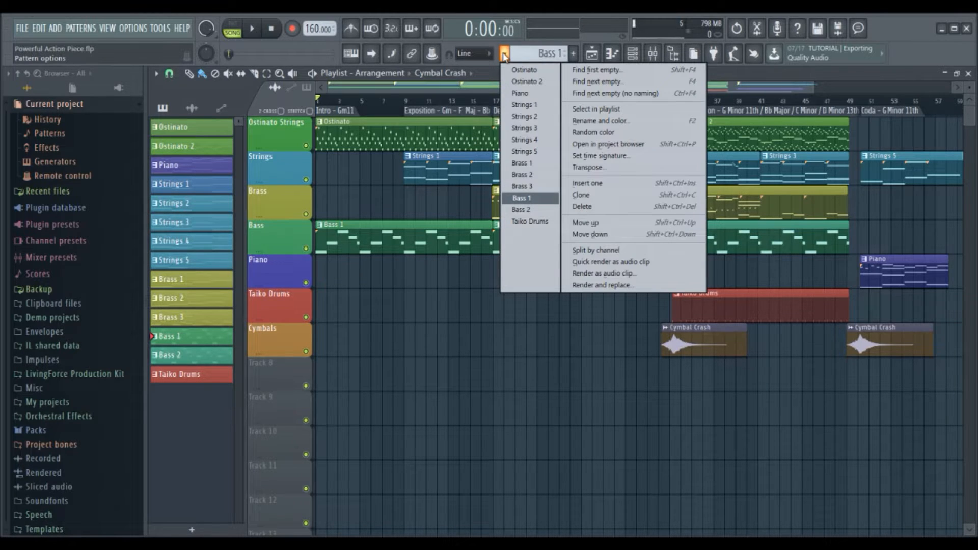
{"action": "left_click", "coordinate": [516, 69]}
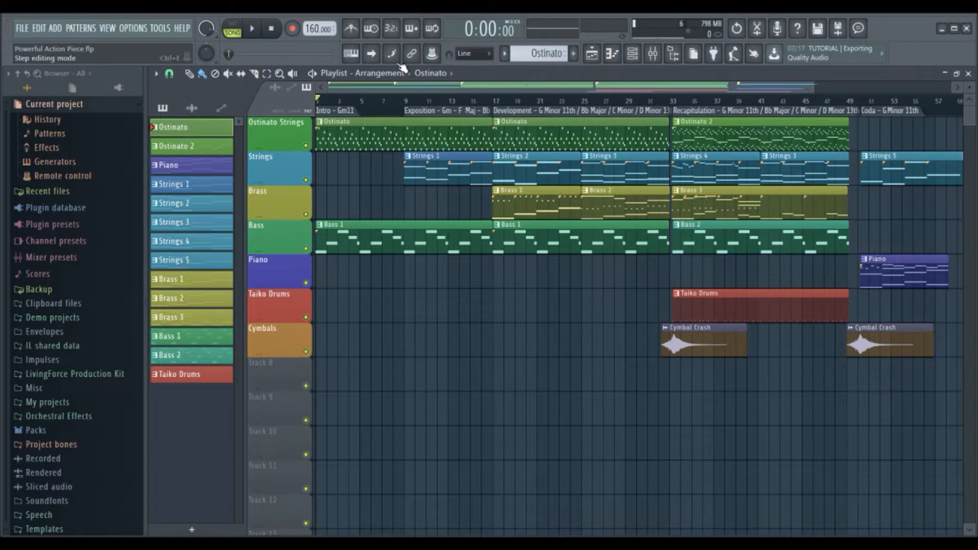
{"action": "left_click", "coordinate": [232, 28]}
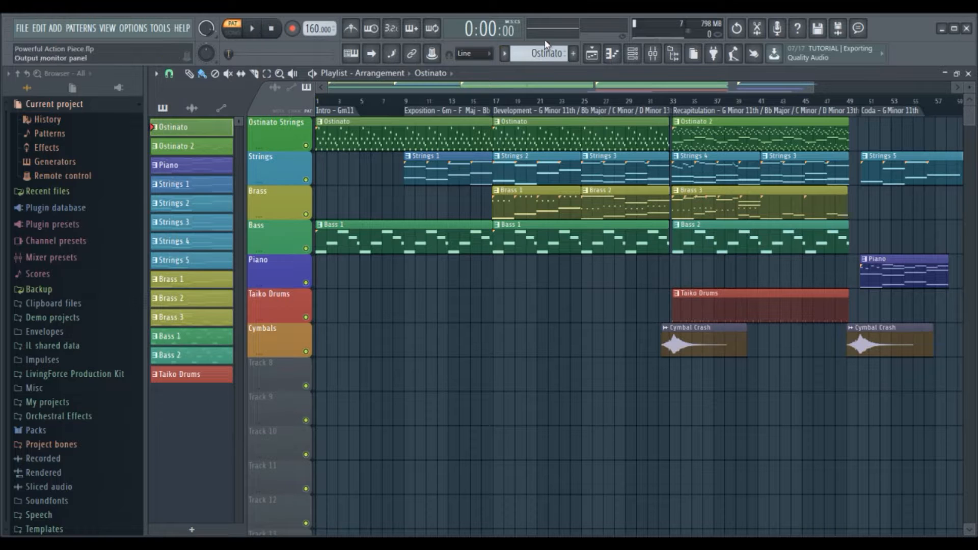
{"action": "left_click", "coordinate": [632, 53]}
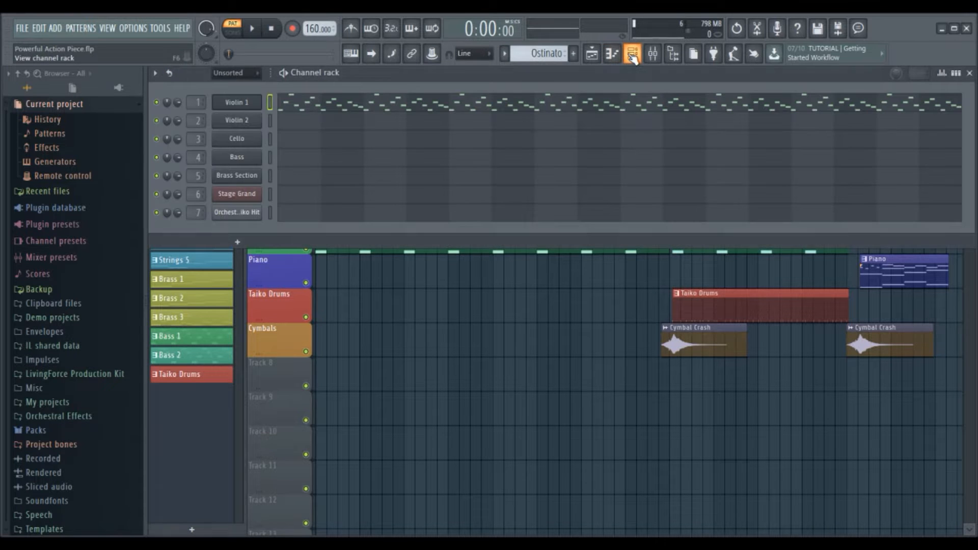
{"action": "left_click", "coordinate": [589, 103]}
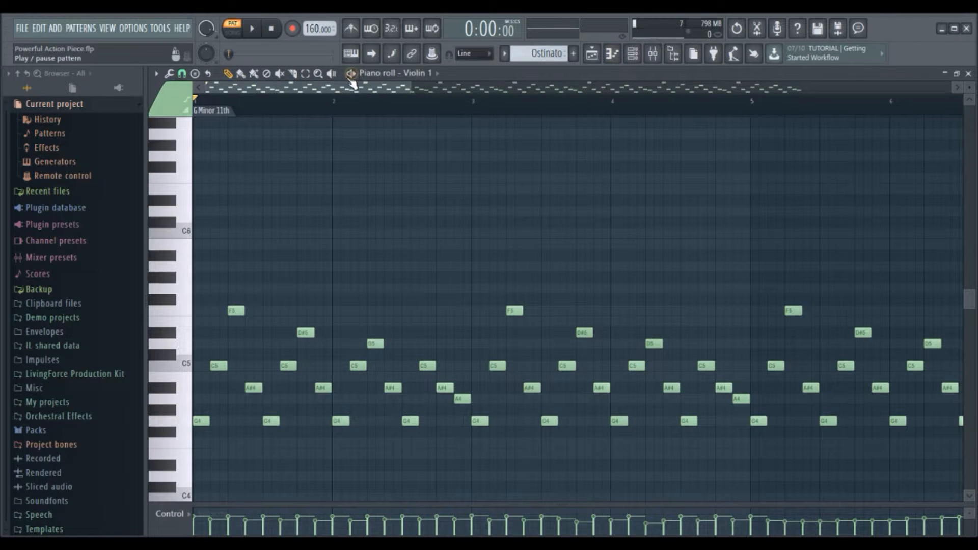
Step: Play the start of the Ostinato pattern's Violin 1 part, stop playback, and examine its repeating notes
{"action": "left_click_drag", "start_coordinate": [413, 89], "coordinate": [841, 101]}
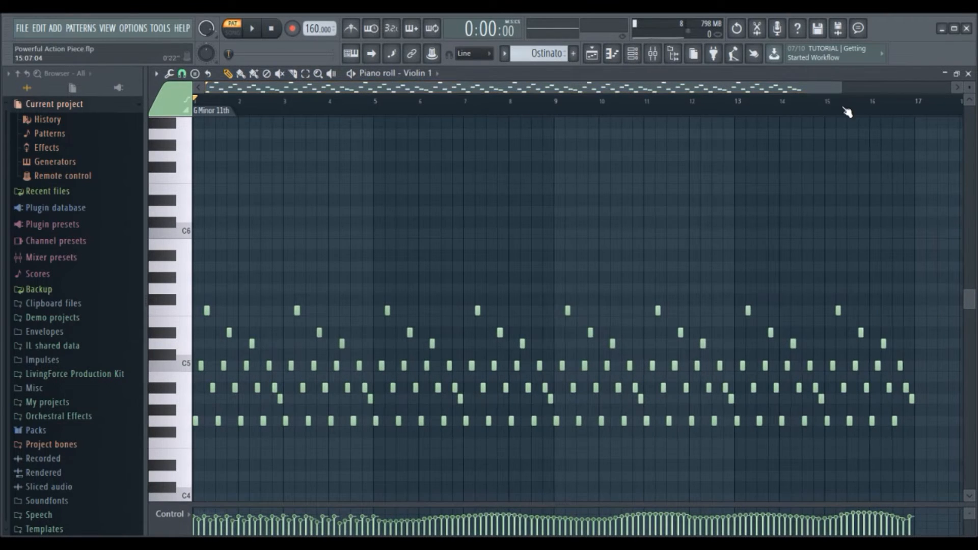
{"action": "left_click", "coordinate": [252, 28]}
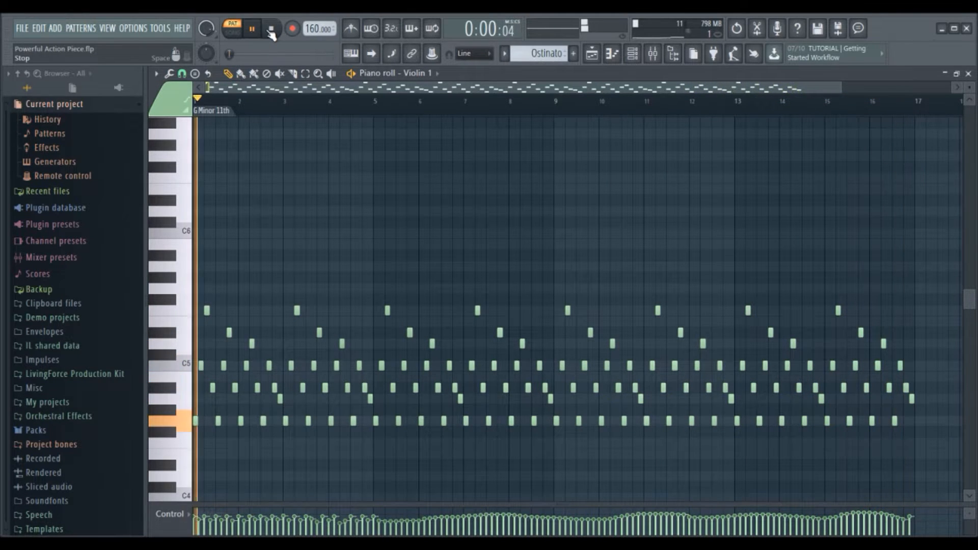
{"action": "left_click", "coordinate": [271, 30]}
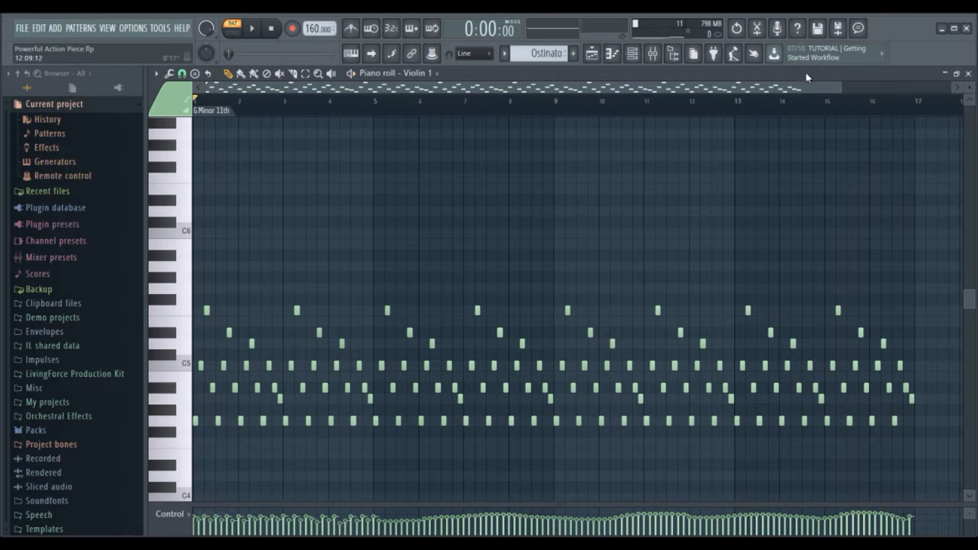
{"action": "left_click_drag", "start_coordinate": [840, 88], "coordinate": [423, 143]}
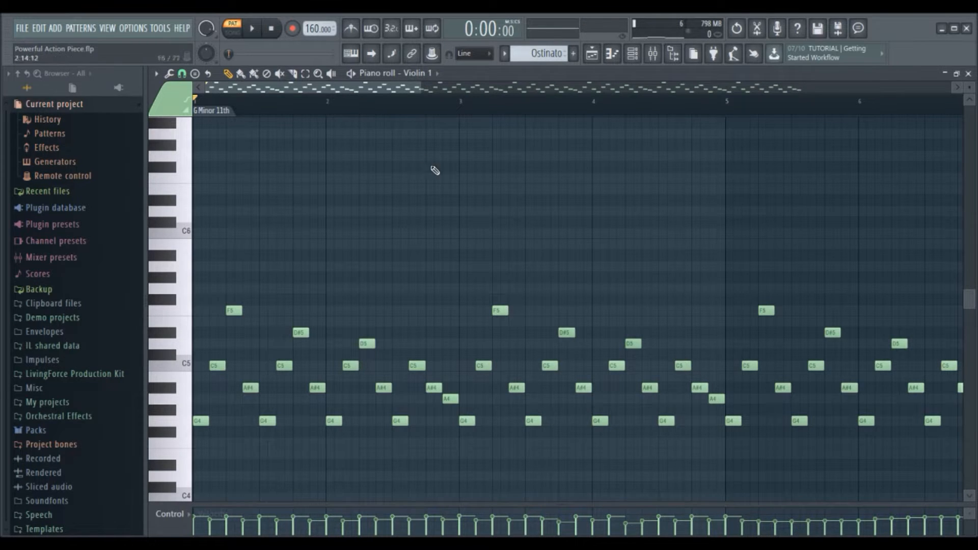
{"action": "left_click_drag", "start_coordinate": [404, 93], "coordinate": [353, 71]}
Step: Return to the playlist arrangement and move the song position to the start of the Development section
{"action": "left_click", "coordinate": [589, 54]}
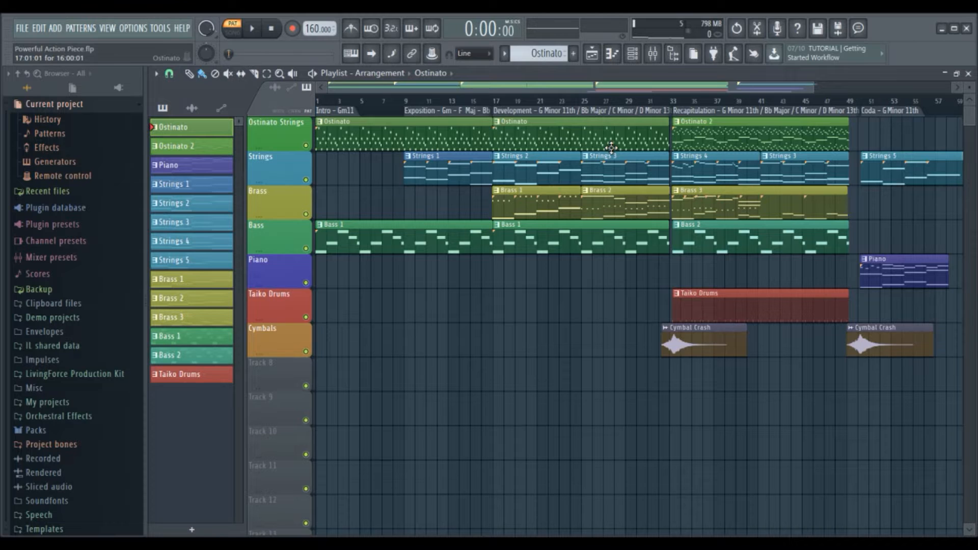
{"action": "left_click", "coordinate": [665, 109]}
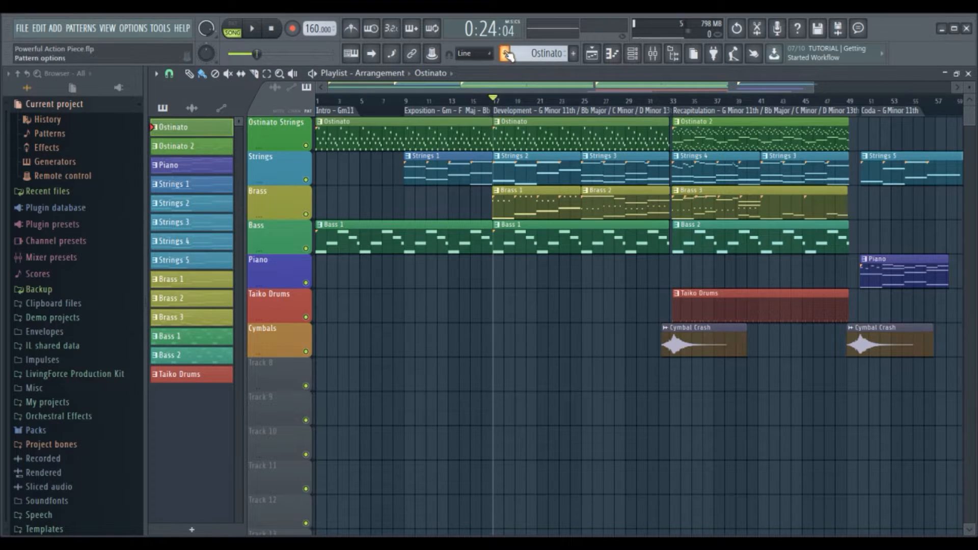
Step: Select the Ostinato 2 pattern and show its Violin 1 notes in the piano roll
{"action": "left_click", "coordinate": [525, 53]}
{"action": "left_click", "coordinate": [520, 81]}
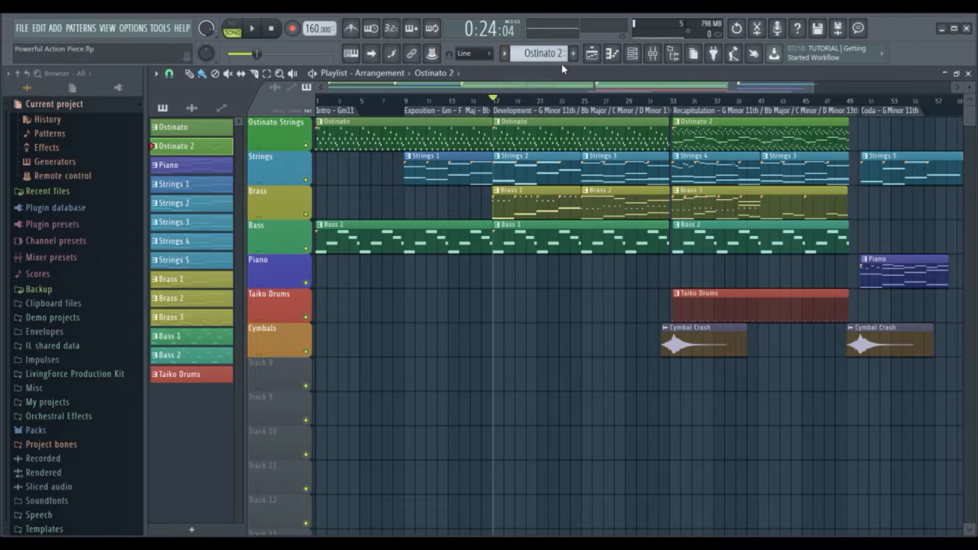
{"action": "left_click", "coordinate": [617, 56]}
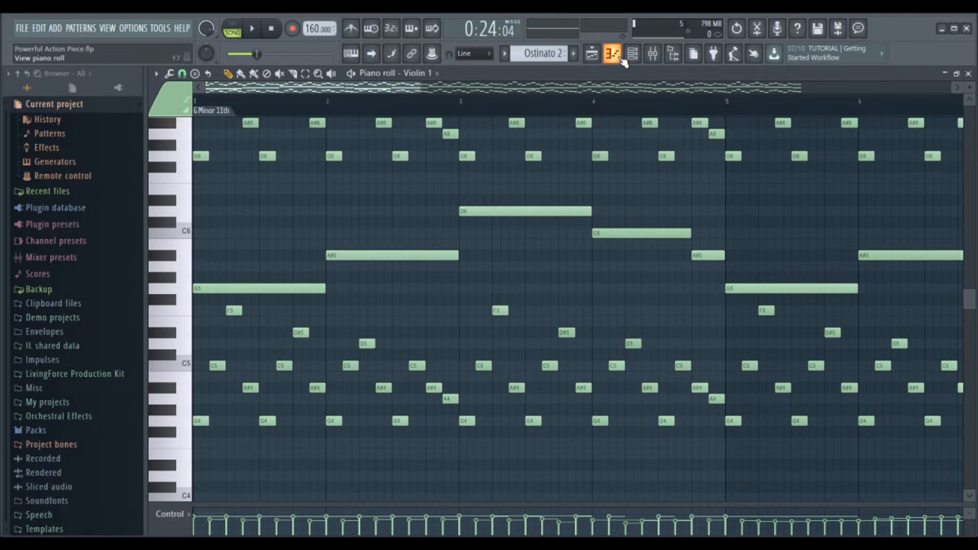
Step: Play the Ostinato 2 pattern with its full length in view, stop playback, and examine its layered violin notes
{"action": "left_click", "coordinate": [254, 30]}
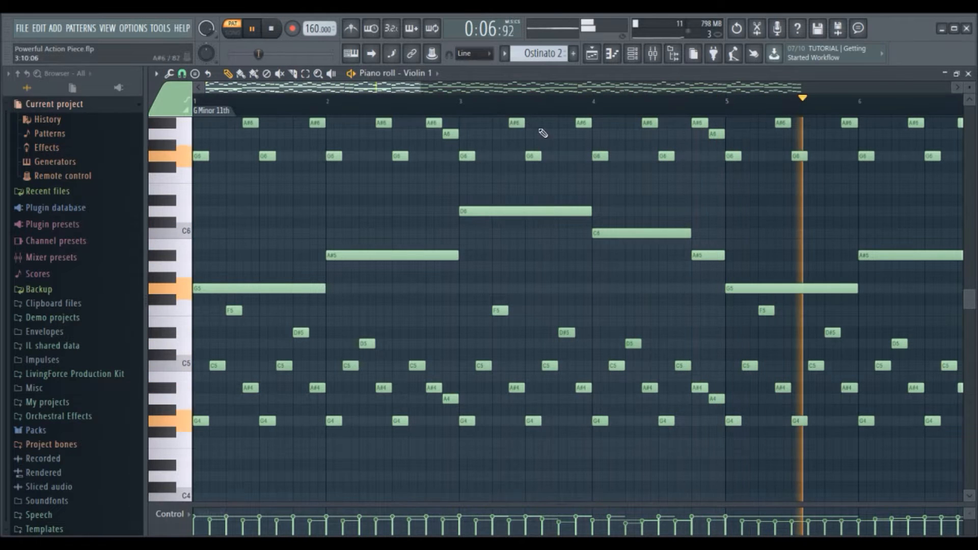
{"action": "left_click_drag", "start_coordinate": [432, 87], "coordinate": [748, 93]}
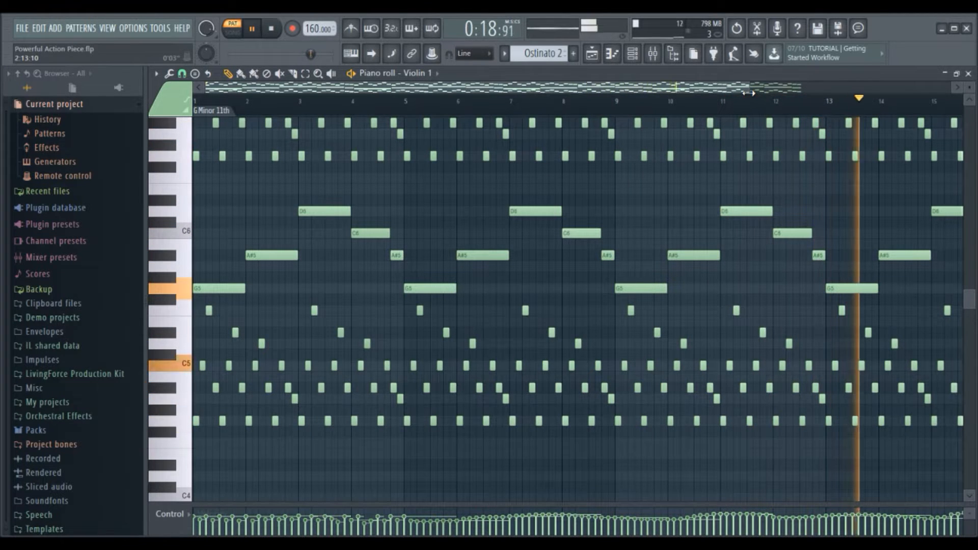
{"action": "left_click_drag", "start_coordinate": [749, 92], "coordinate": [876, 83]}
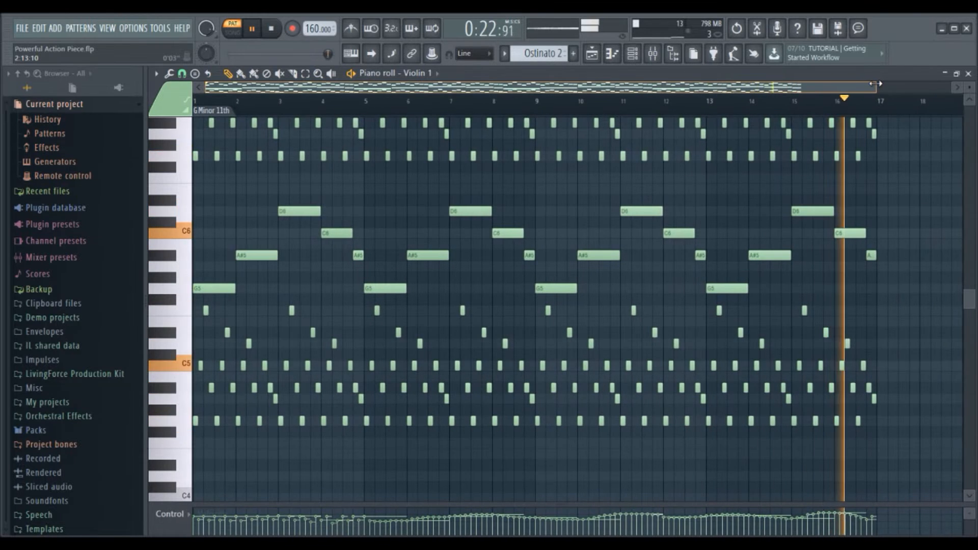
{"action": "left_click", "coordinate": [277, 31]}
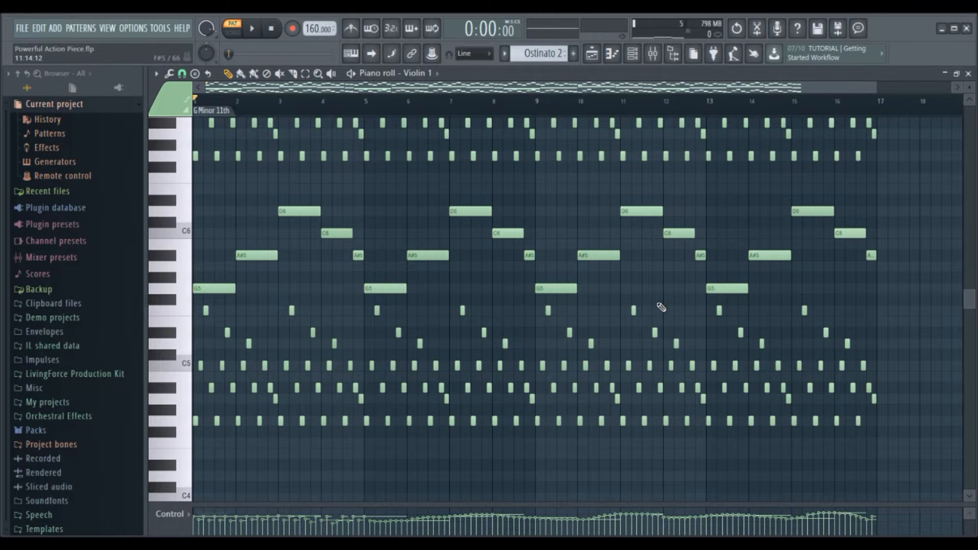
{"action": "left_click_drag", "start_coordinate": [873, 88], "coordinate": [438, 149]}
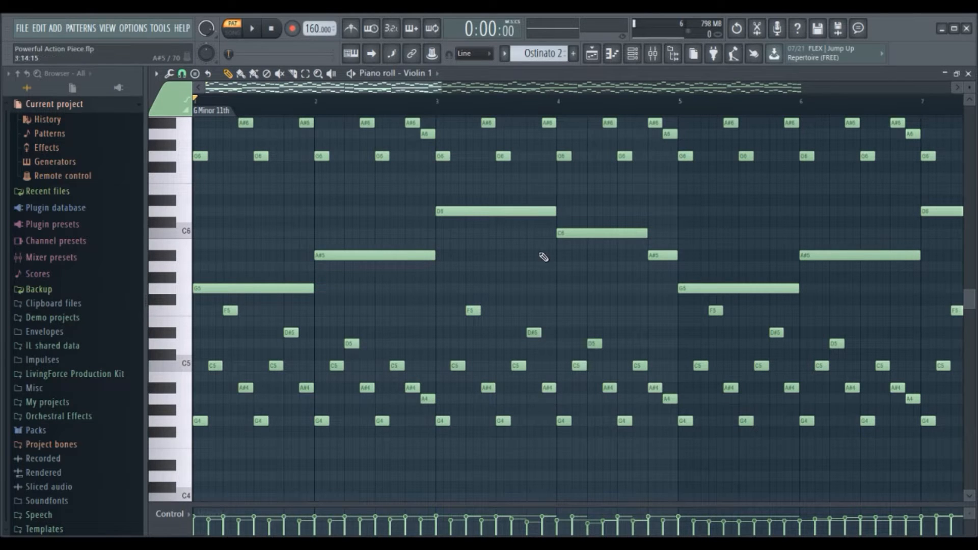
Step: Select the Piano pattern and show its Stage Grand notes in the piano roll
{"action": "left_click", "coordinate": [504, 53]}
{"action": "left_click", "coordinate": [518, 93]}
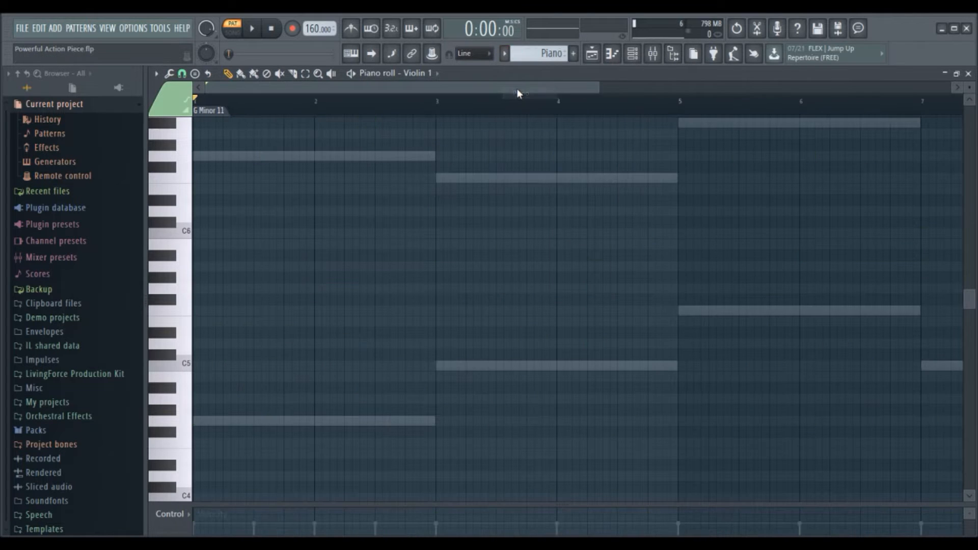
{"action": "left_click", "coordinate": [632, 55]}
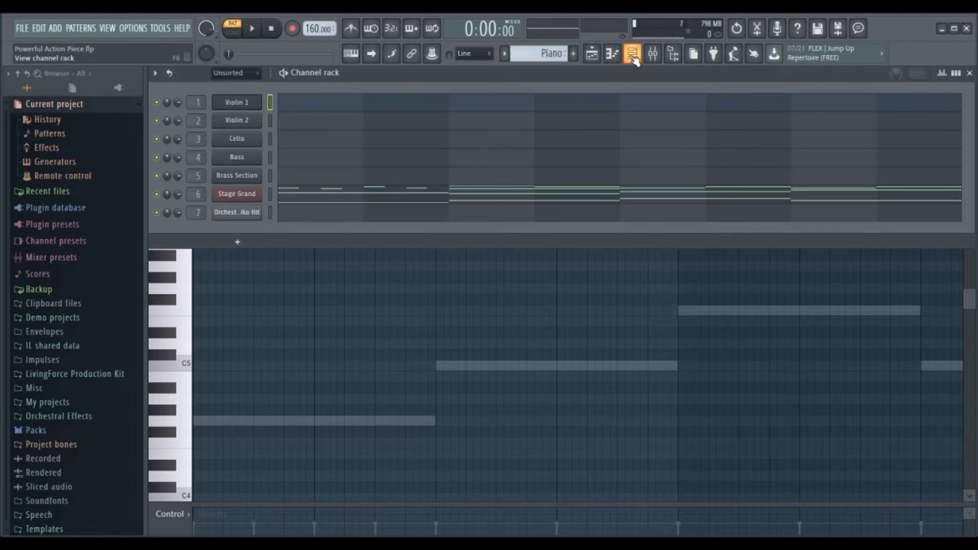
{"action": "left_click", "coordinate": [530, 188]}
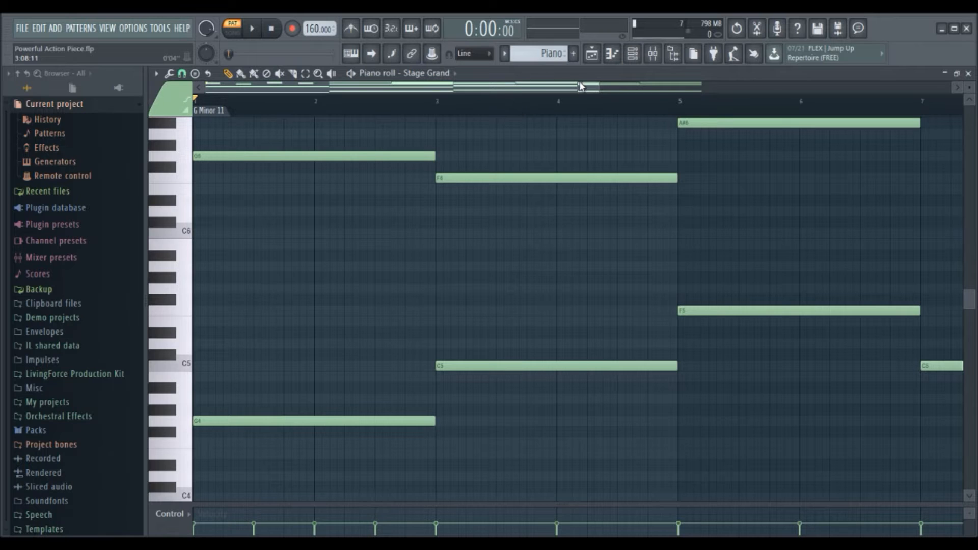
Step: Play the Piano pattern with its upper notes in view, stop playback, and examine its chords and melody
{"action": "left_click_drag", "start_coordinate": [596, 90], "coordinate": [919, 87]}
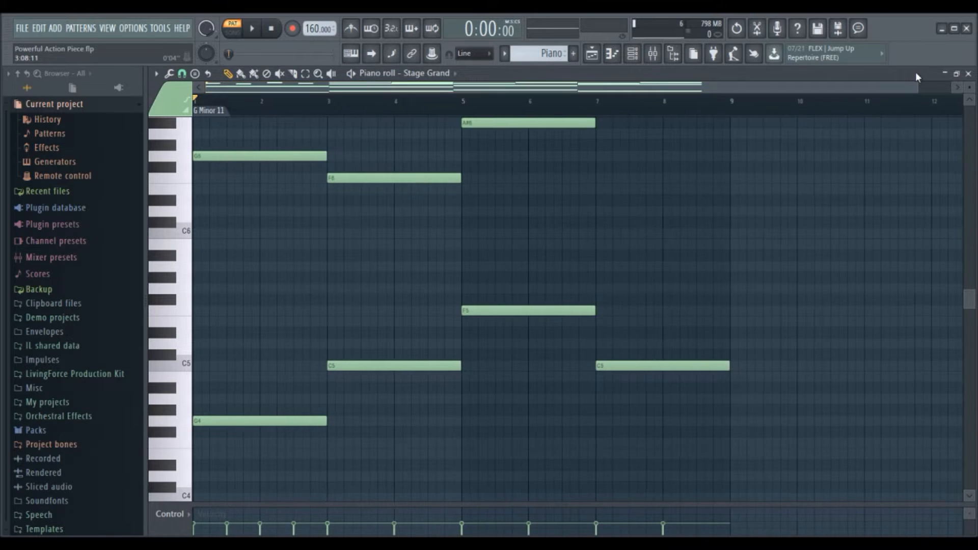
{"action": "left_click_drag", "start_coordinate": [971, 305], "coordinate": [965, 255]}
{"action": "left_click", "coordinate": [251, 29]}
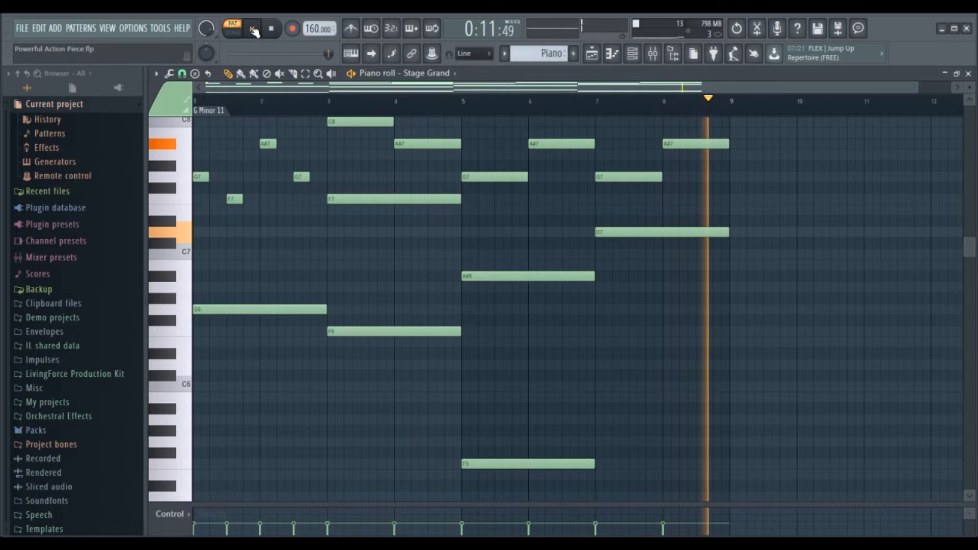
{"action": "left_click", "coordinate": [272, 29]}
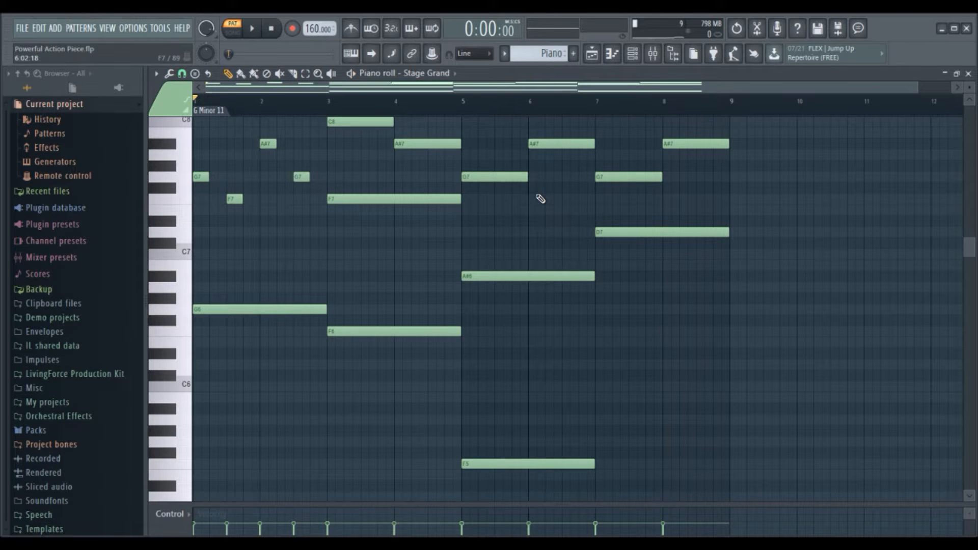
{"action": "mouse_move", "coordinate": [970, 247]}
{"action": "left_mouse_down"}
{"action": "mouse_move", "coordinate": [973, 311]}
{"action": "mouse_move", "coordinate": [971, 235]}
{"action": "left_mouse_up"}
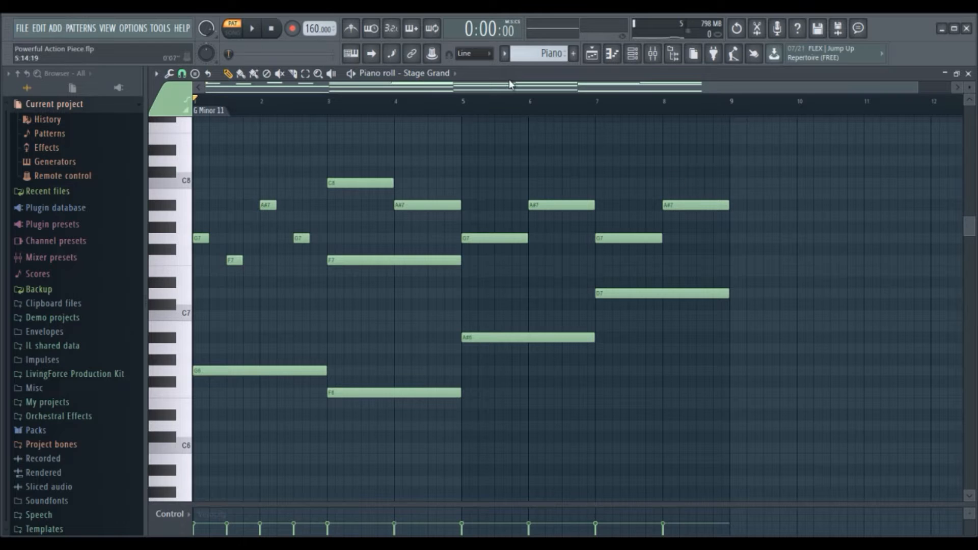
Step: Select the Strings 1 pattern and open its Cello channel in the piano roll
{"action": "left_click", "coordinate": [505, 55]}
{"action": "left_click", "coordinate": [514, 107]}
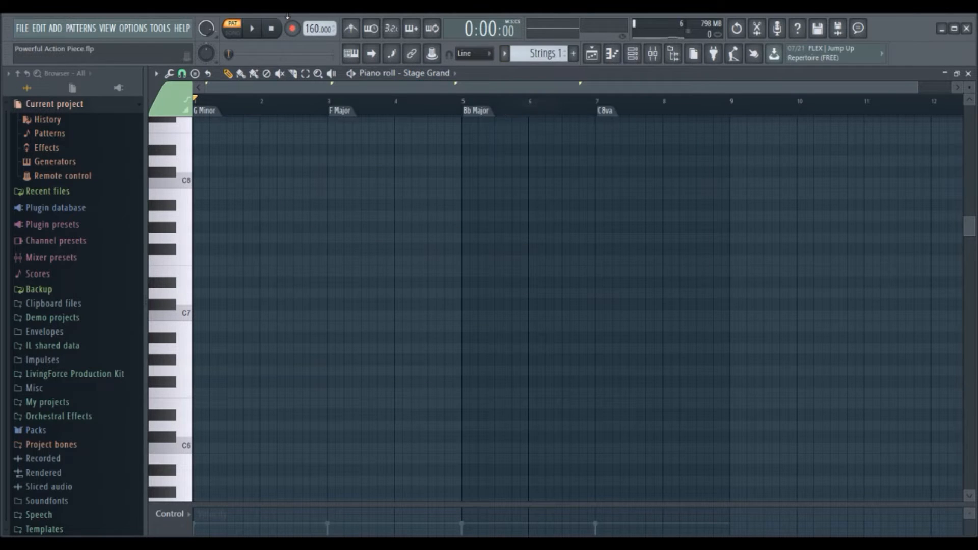
{"action": "left_click", "coordinate": [643, 55]}
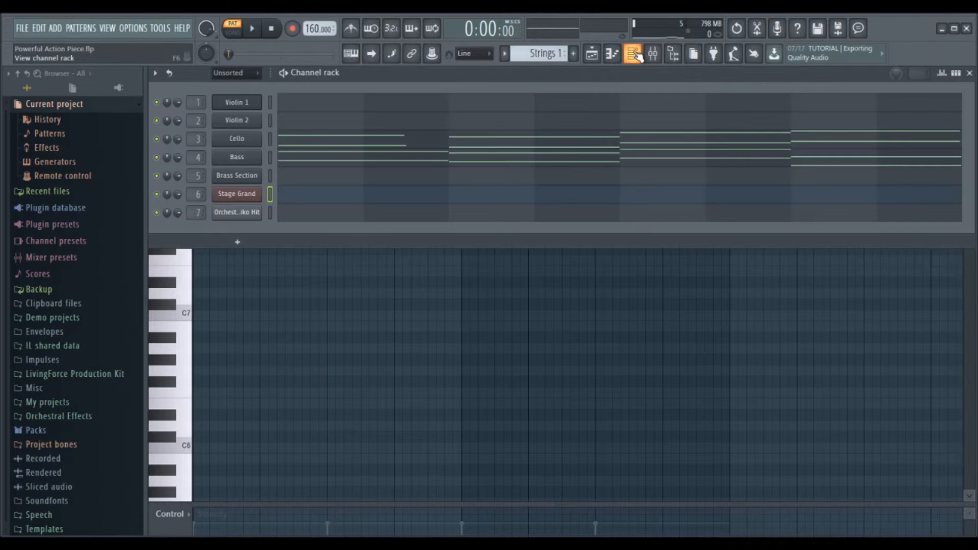
{"action": "left_click", "coordinate": [573, 140]}
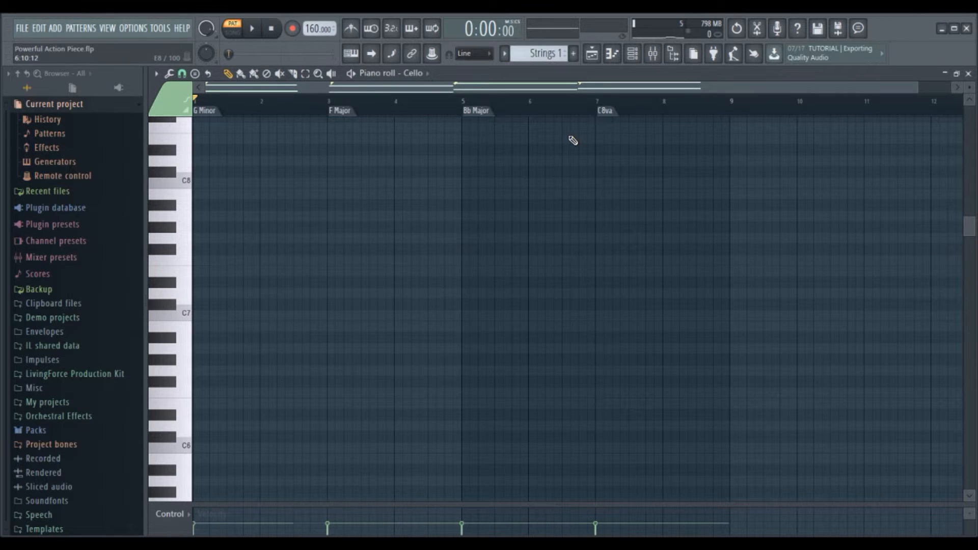
Step: Bring the Strings 1 cello notes between C3 and C5 into view, play the pattern, and stop playback
{"action": "left_click", "coordinate": [643, 52]}
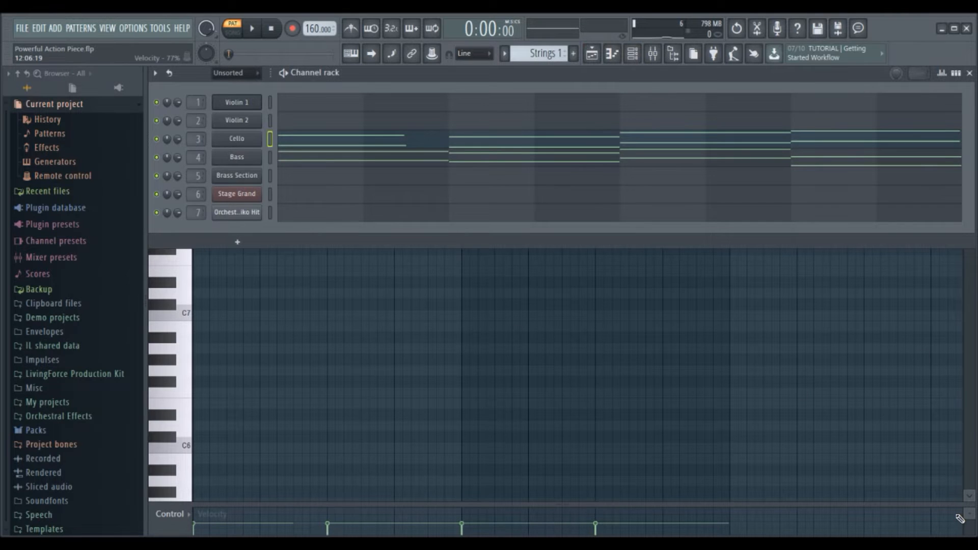
{"action": "left_click", "coordinate": [972, 497]}
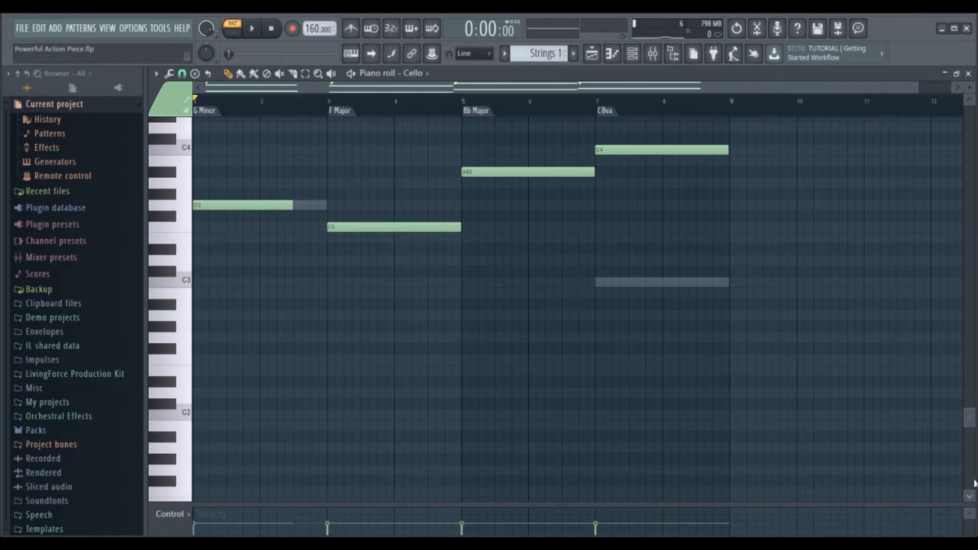
{"action": "left_click_drag", "start_coordinate": [970, 415], "coordinate": [970, 351]}
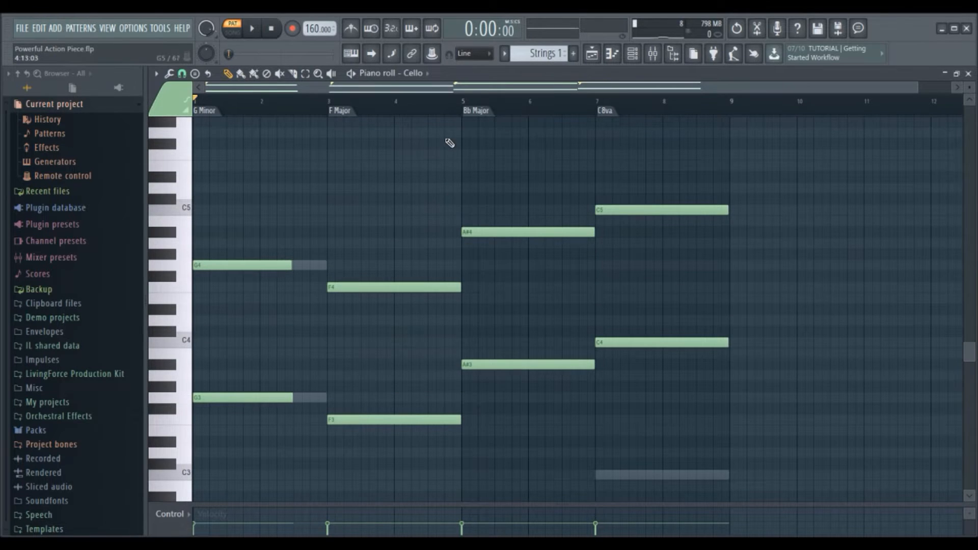
{"action": "left_click", "coordinate": [253, 29]}
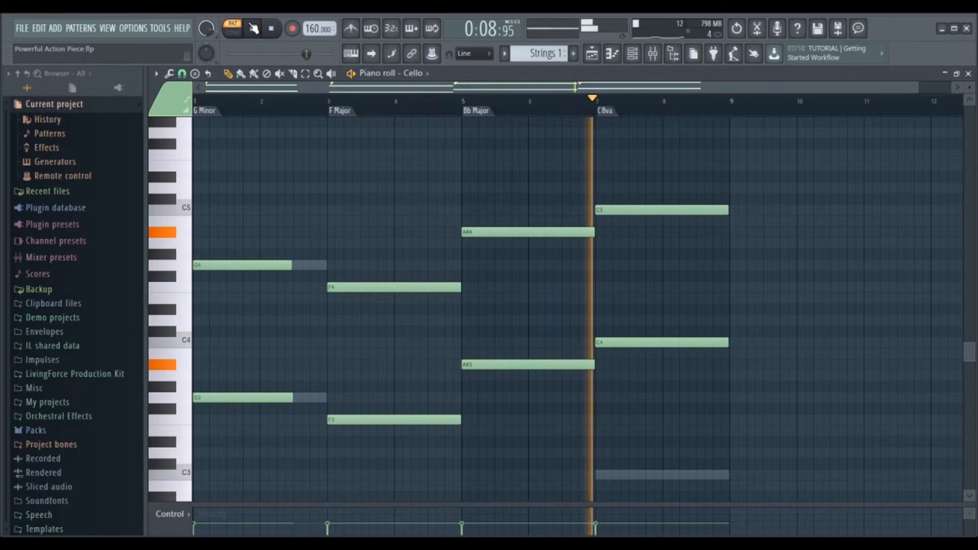
{"action": "left_click", "coordinate": [272, 29]}
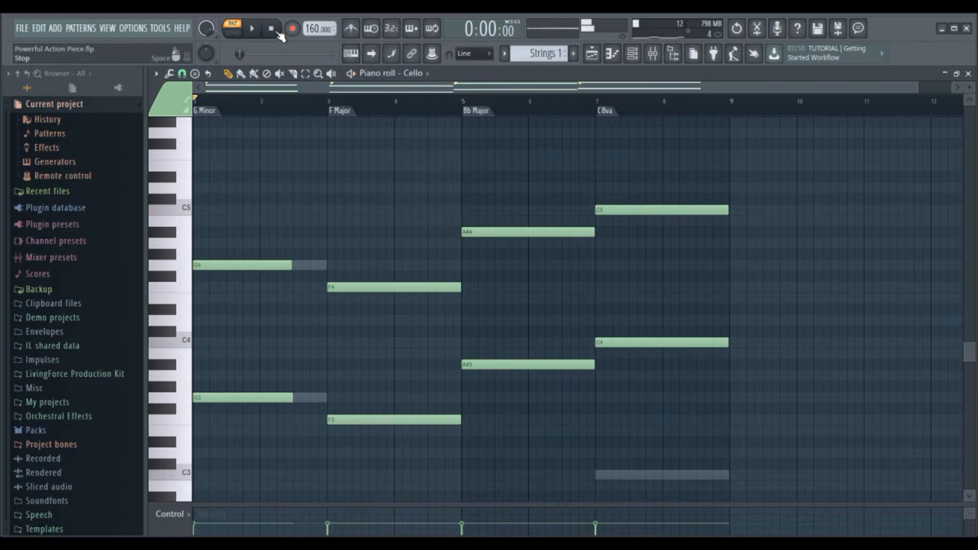
Step: Switch the piano roll to the Cello notes of the Strings 2 pattern
{"action": "left_click", "coordinate": [504, 53]}
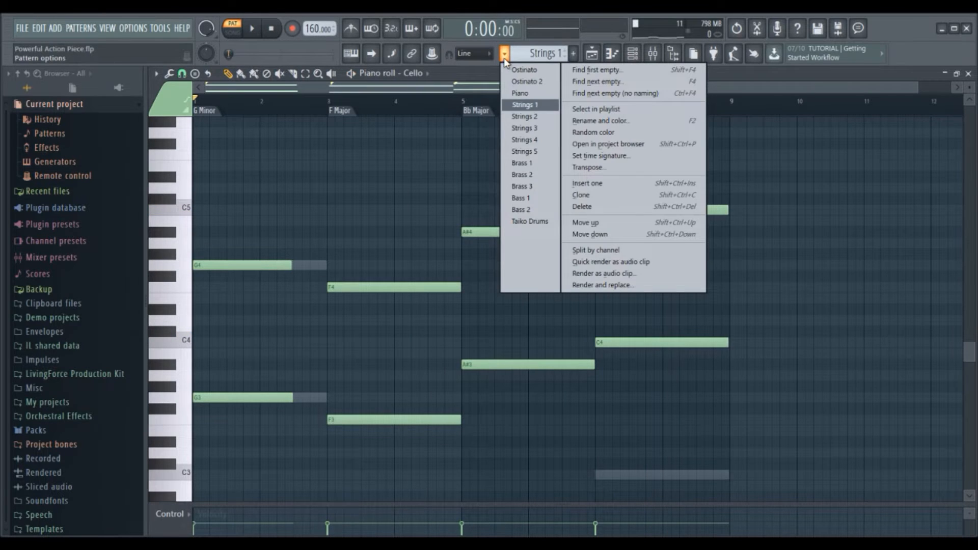
{"action": "left_click", "coordinate": [515, 116]}
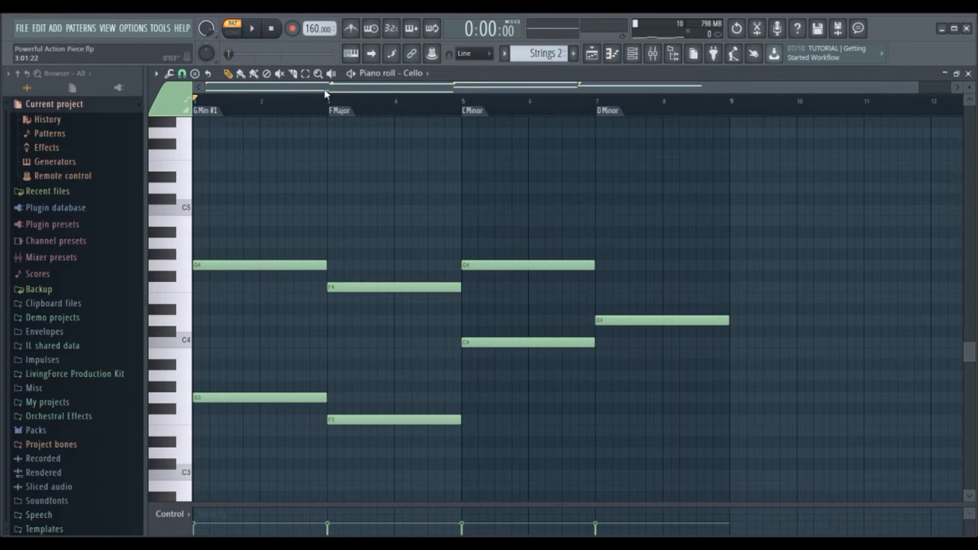
Step: Play the Cello notes of the Strings 2 pattern through to the D Minor section, and stop playback
{"action": "left_click", "coordinate": [253, 29]}
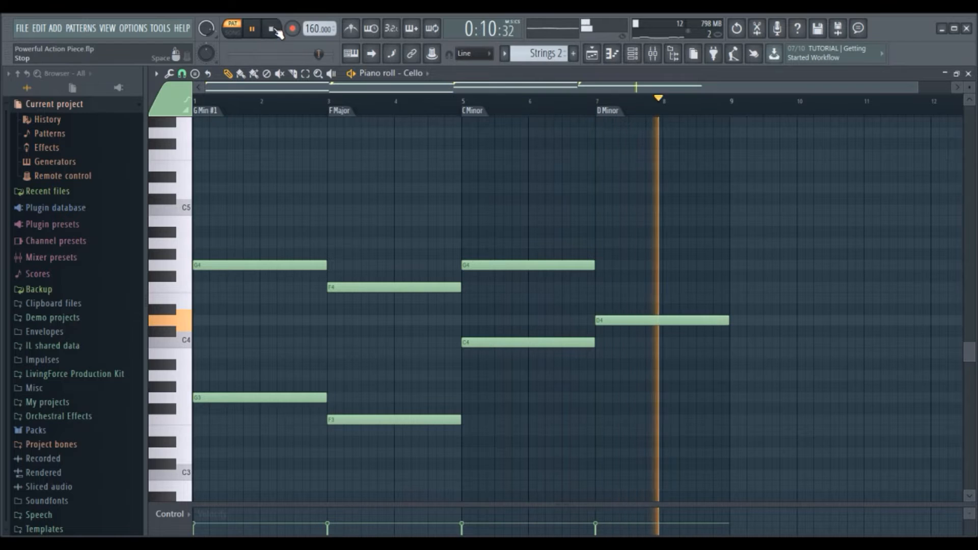
{"action": "left_click", "coordinate": [274, 31]}
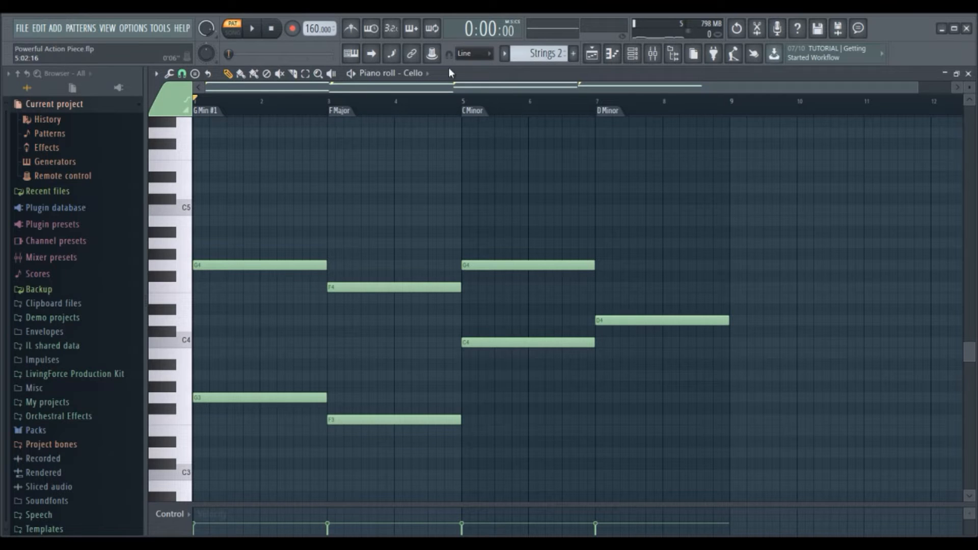
Step: Rename the first time marker of the Strings 2 pattern to "G Min"
{"action": "right_click", "coordinate": [207, 112]}
{"action": "left_click", "coordinate": [240, 159]}
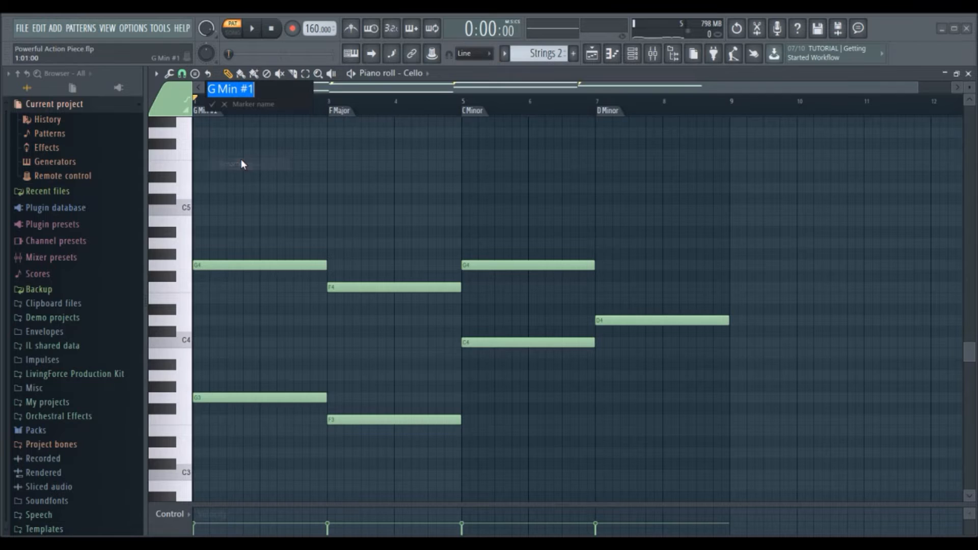
{"action": "key", "text": "End"}
{"action": "key", "text": "shift+Left"}
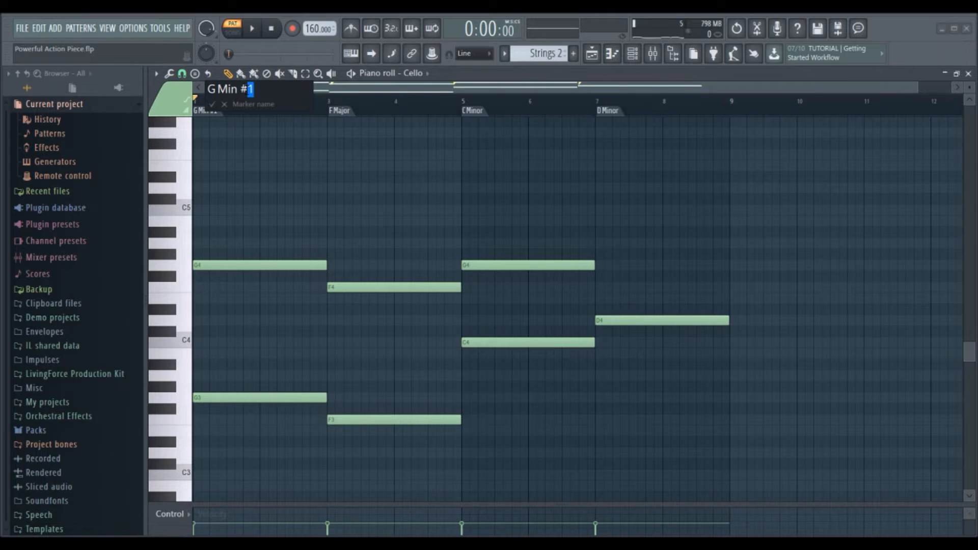
{"action": "key", "text": "BackSpace"}
{"action": "key", "text": "Return"}
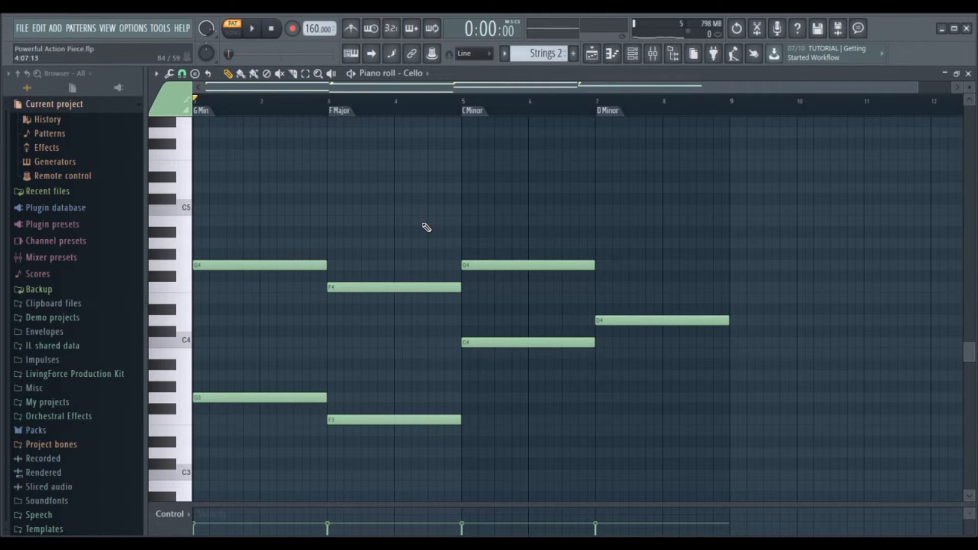
Step: Play the Strings 2 pattern from the start once more and stop playback
{"action": "left_click", "coordinate": [252, 29]}
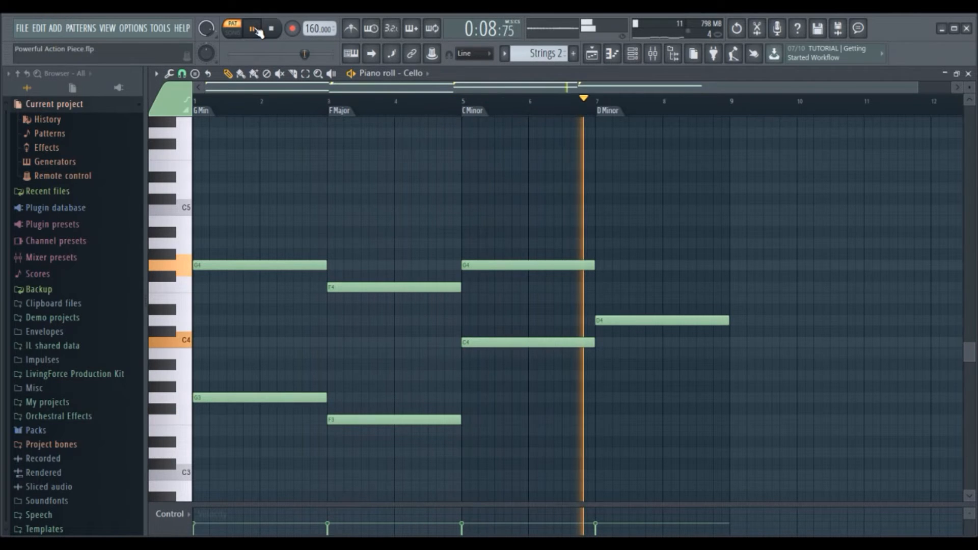
{"action": "left_click", "coordinate": [279, 31]}
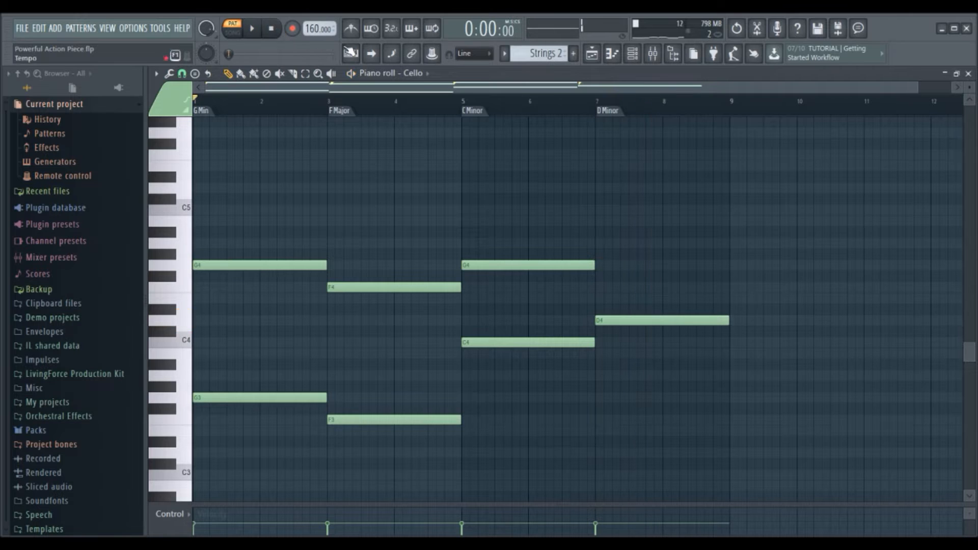
Step: Review the Cello notes of the Strings 3 and Strings 4 patterns in the piano roll
{"action": "left_click", "coordinate": [504, 54]}
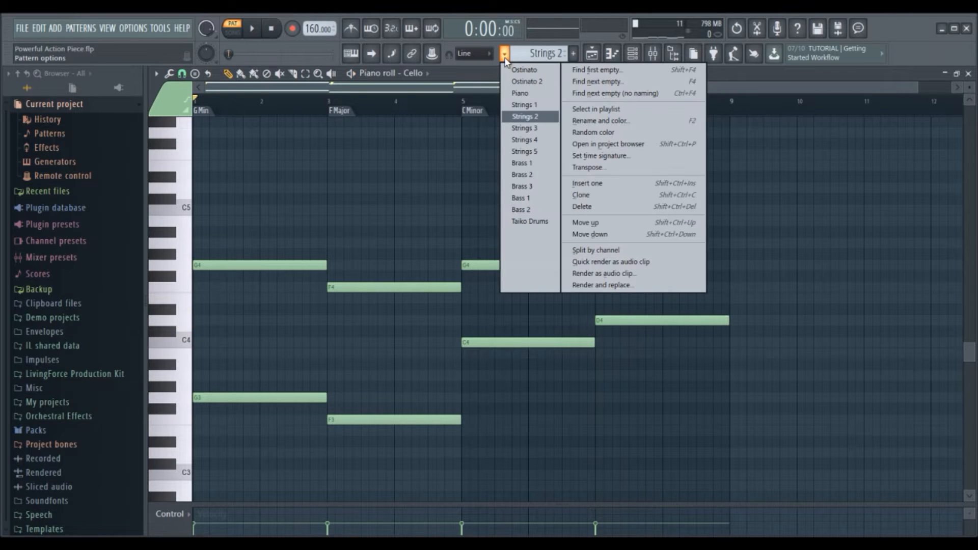
{"action": "left_click", "coordinate": [521, 128]}
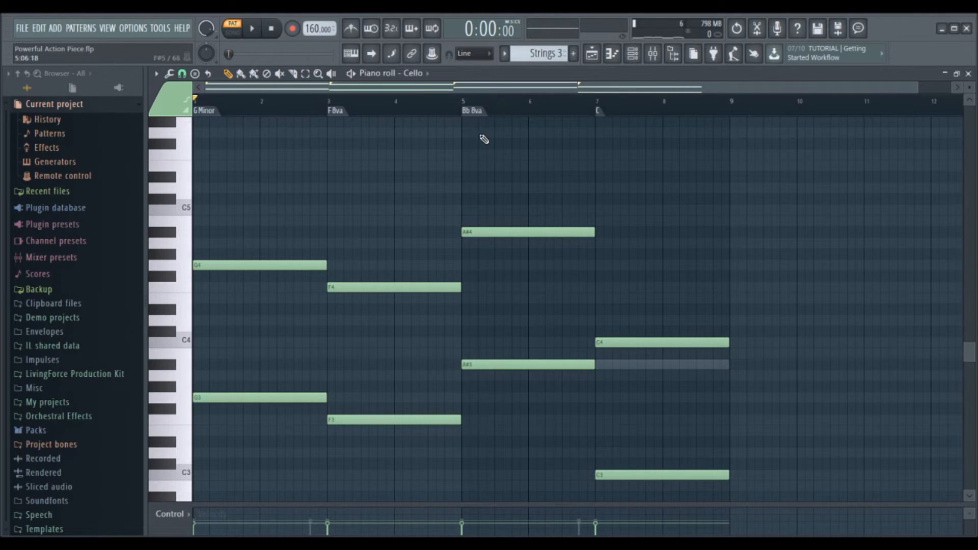
{"action": "left_click", "coordinate": [504, 53]}
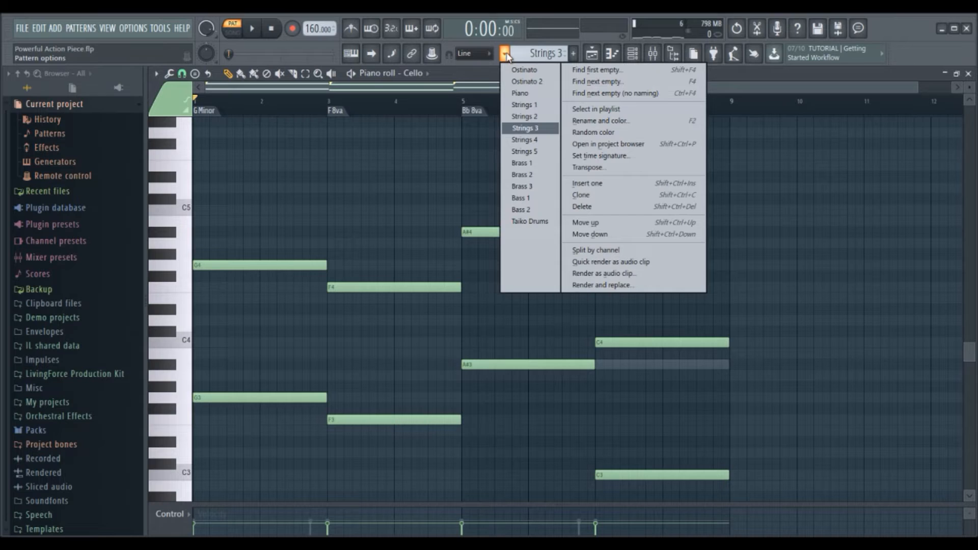
{"action": "left_click", "coordinate": [514, 139]}
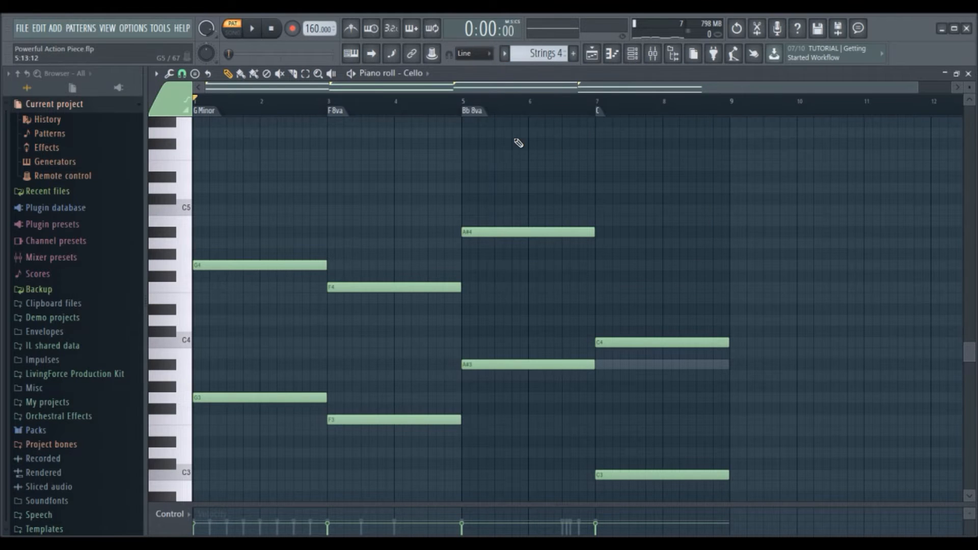
Step: Select the Strings 5 pattern and open its Violin 2 channel in the piano roll
{"action": "left_click", "coordinate": [504, 54]}
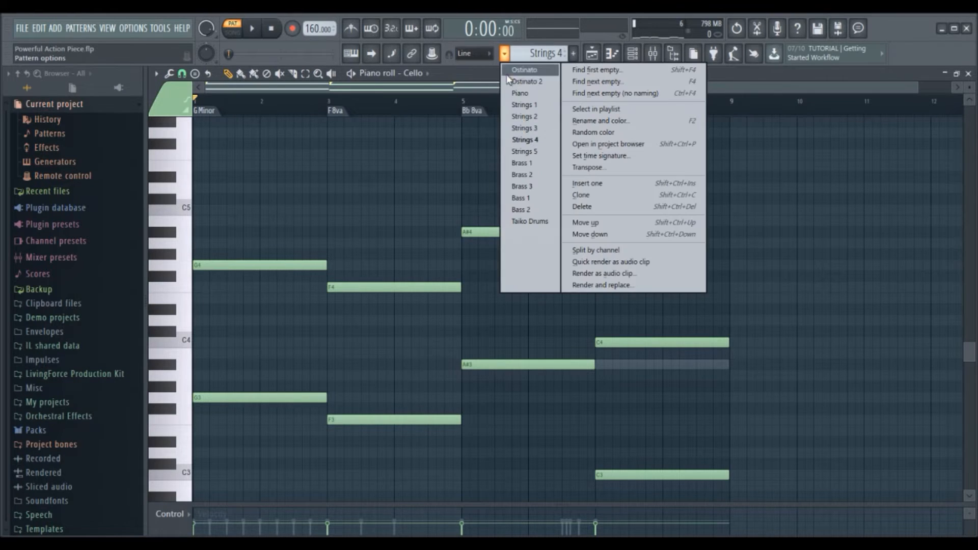
{"action": "left_click", "coordinate": [533, 152]}
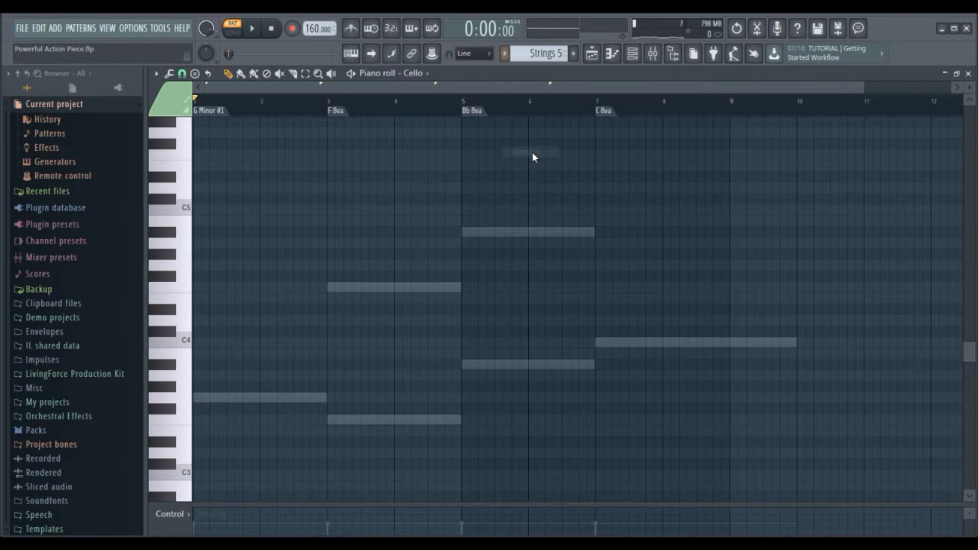
{"action": "left_click", "coordinate": [632, 55]}
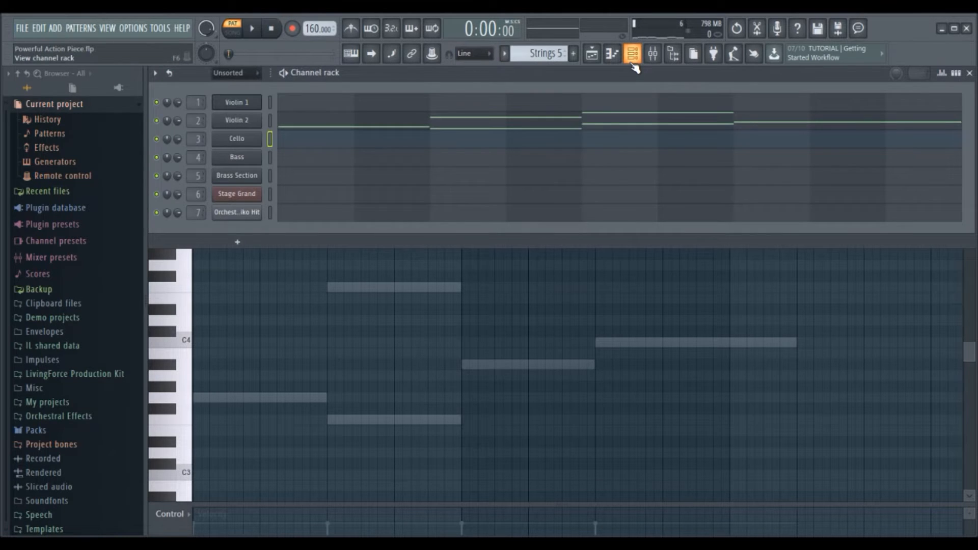
{"action": "left_click", "coordinate": [602, 123]}
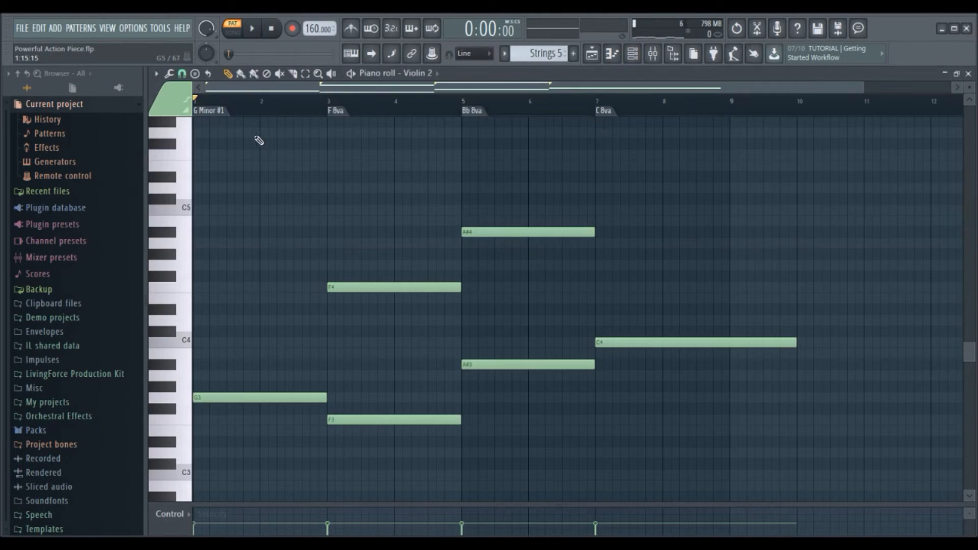
Step: Rename the first time marker of the Strings 5 pattern to "G Minor"
{"action": "right_click", "coordinate": [211, 111]}
{"action": "left_click", "coordinate": [236, 167]}
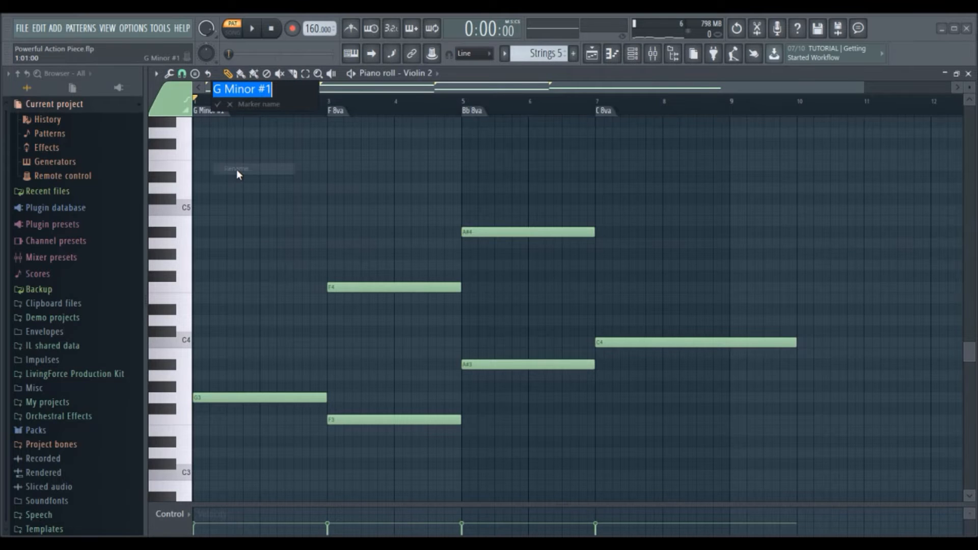
{"action": "key", "text": "BackSpace"}
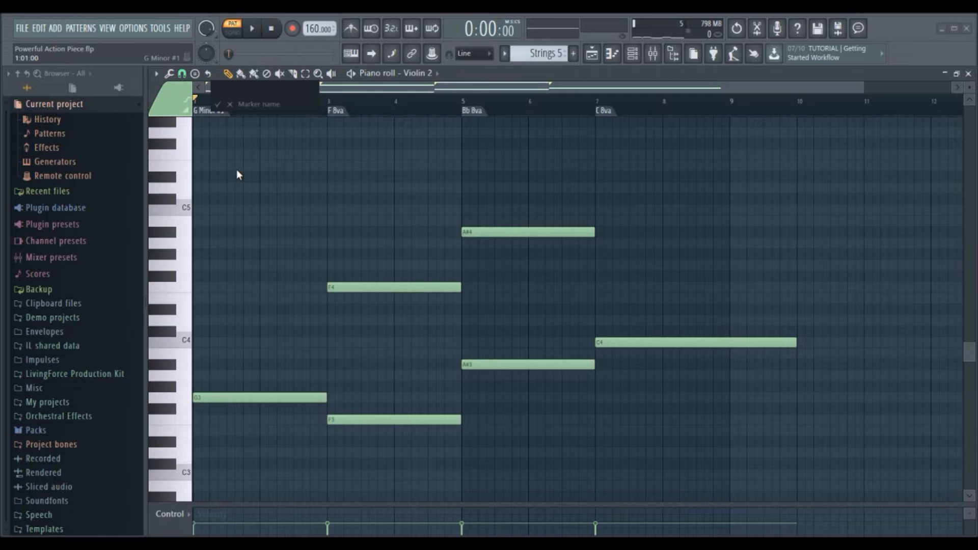
{"action": "type", "text": "G Minor"}
{"action": "left_click", "coordinate": [218, 105]}
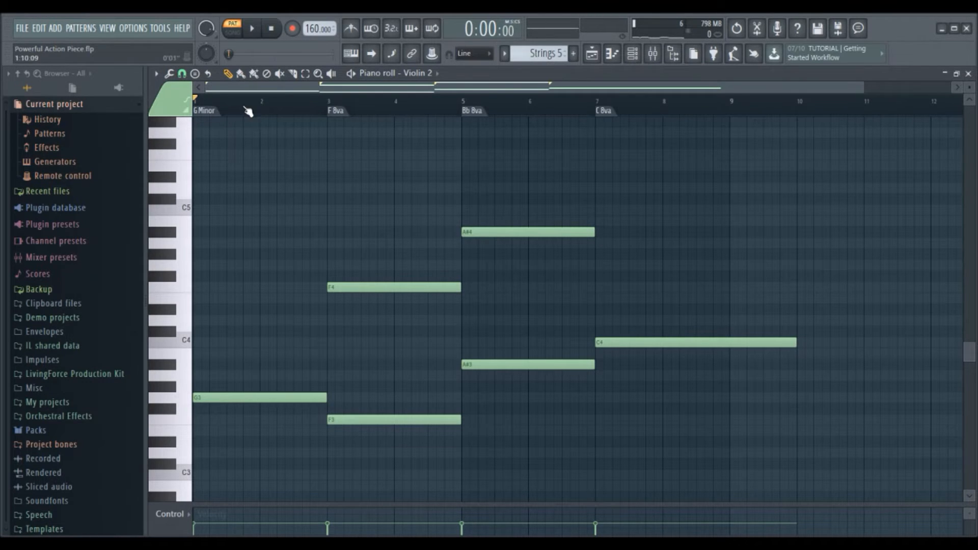
Step: Check the piano roll of the Strings 4 pattern for comparison and return to the Strings 5 pattern
{"action": "left_click", "coordinate": [509, 53]}
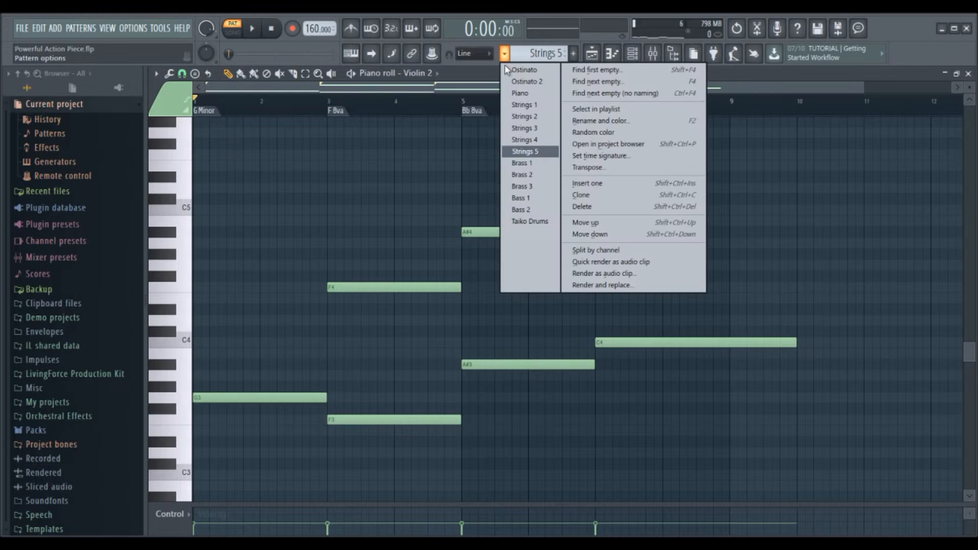
{"action": "left_click", "coordinate": [521, 132]}
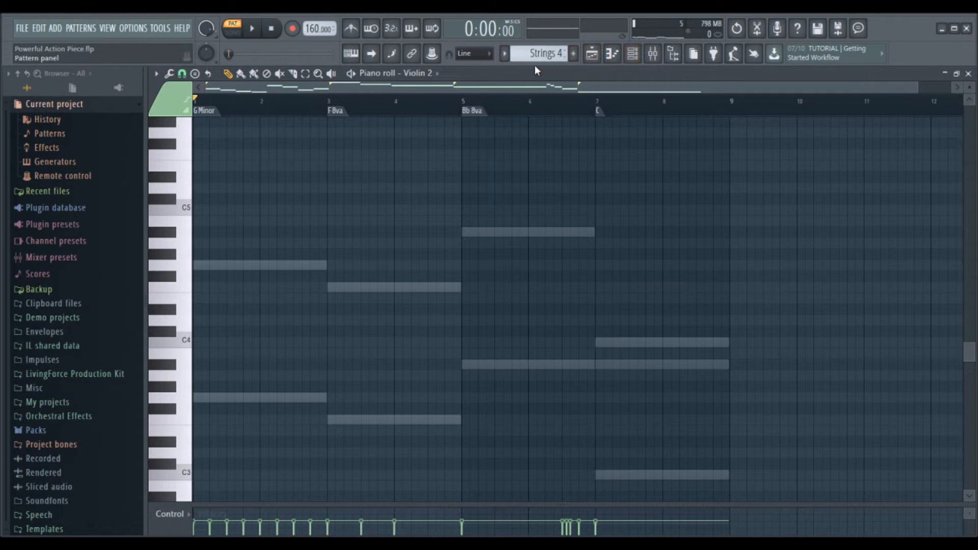
{"action": "left_click", "coordinate": [506, 55]}
{"action": "left_click", "coordinate": [524, 151]}
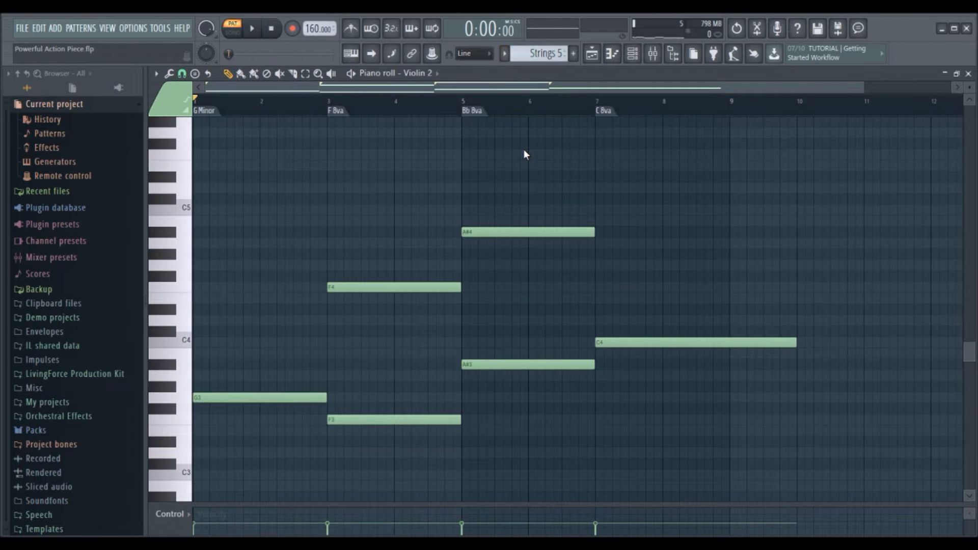
Step: Play the Strings 5 pattern with its Violin 2 notes in view and stop playback
{"action": "left_click", "coordinate": [255, 32]}
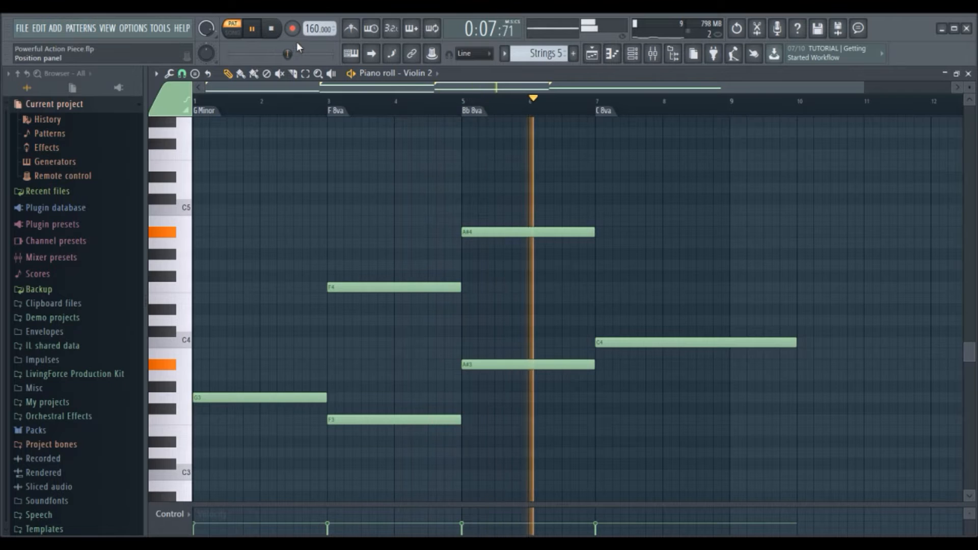
{"action": "left_click", "coordinate": [272, 29]}
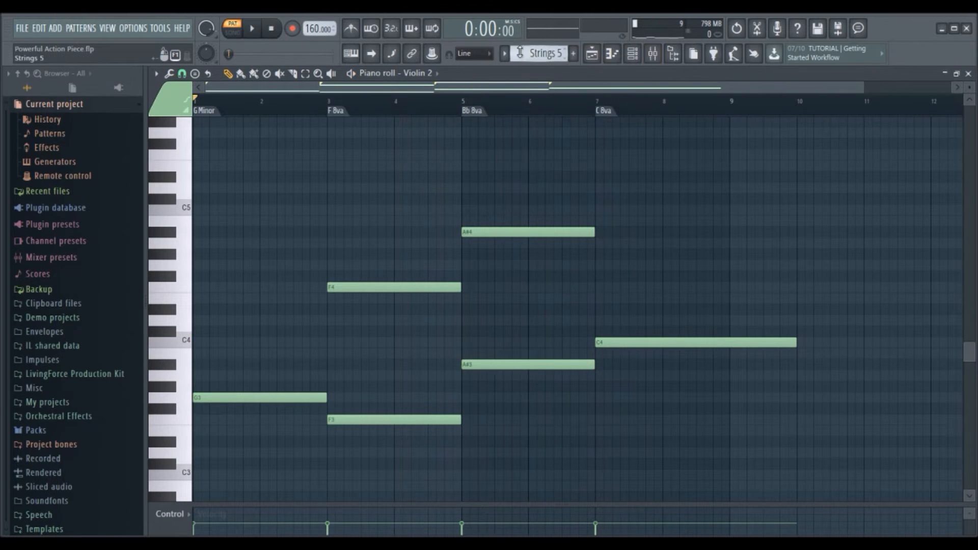
Step: Select the Brass 1 pattern and open its Brass Section channel in the piano roll
{"action": "left_click", "coordinate": [504, 53]}
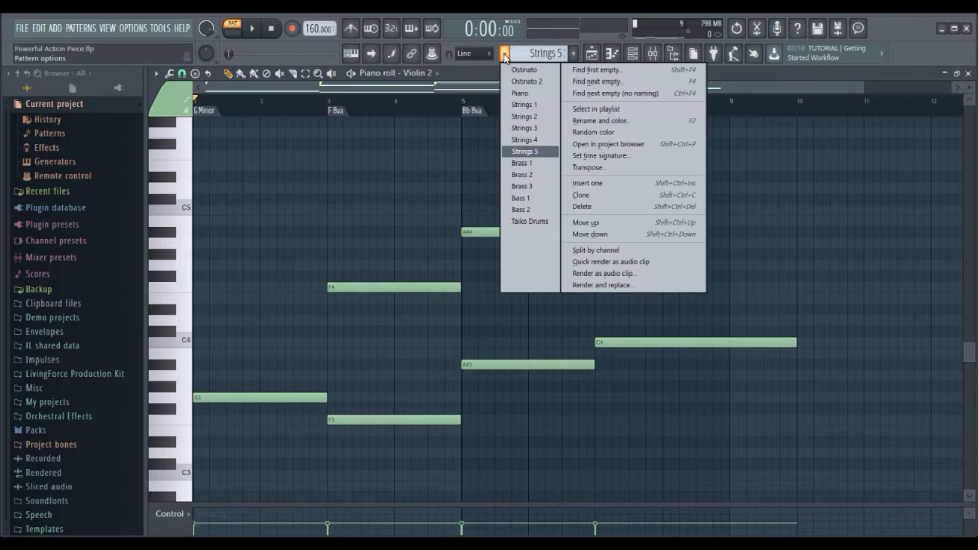
{"action": "left_click", "coordinate": [531, 163]}
{"action": "left_click", "coordinate": [631, 54]}
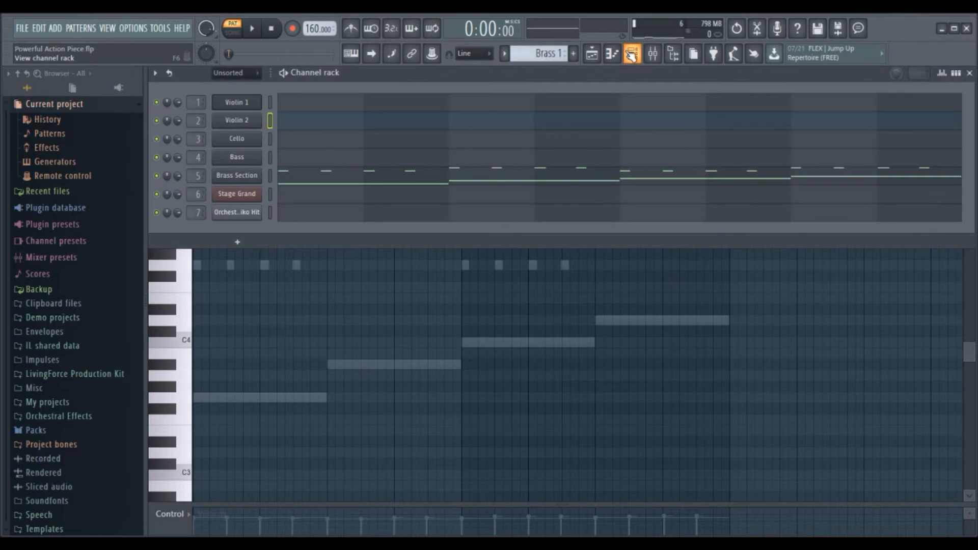
{"action": "left_click", "coordinate": [632, 54]}
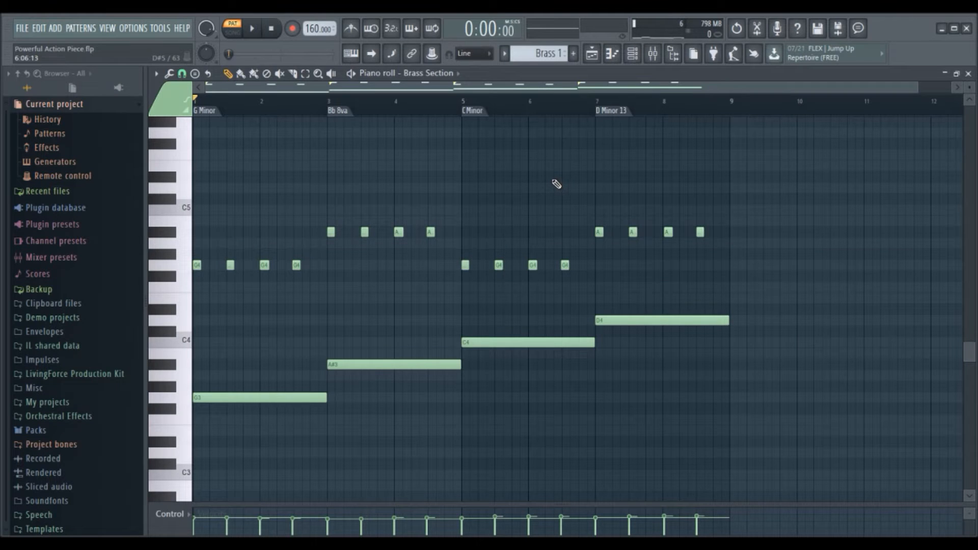
Step: Play the Brass 1 pattern through to the D Minor 13 section and stop playback
{"action": "left_click", "coordinate": [252, 29]}
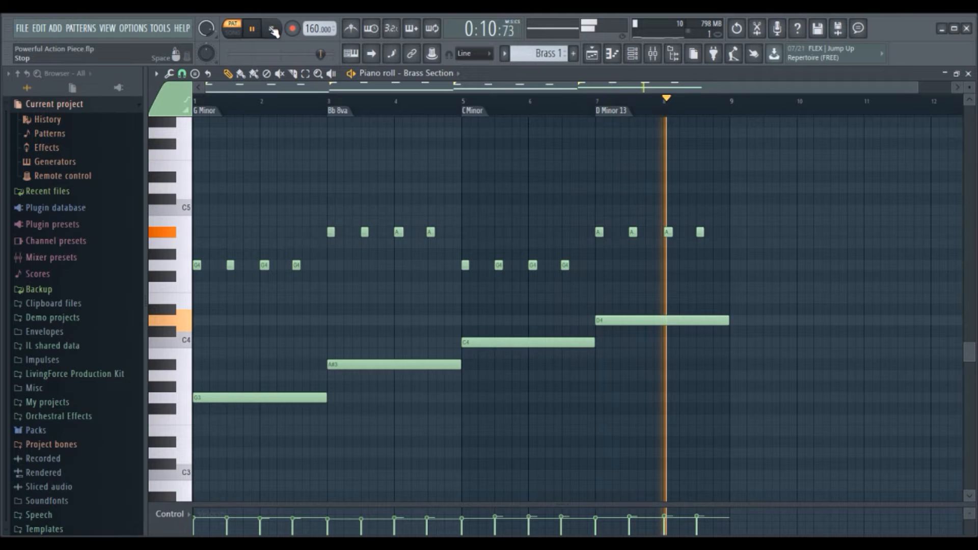
{"action": "left_click", "coordinate": [273, 31]}
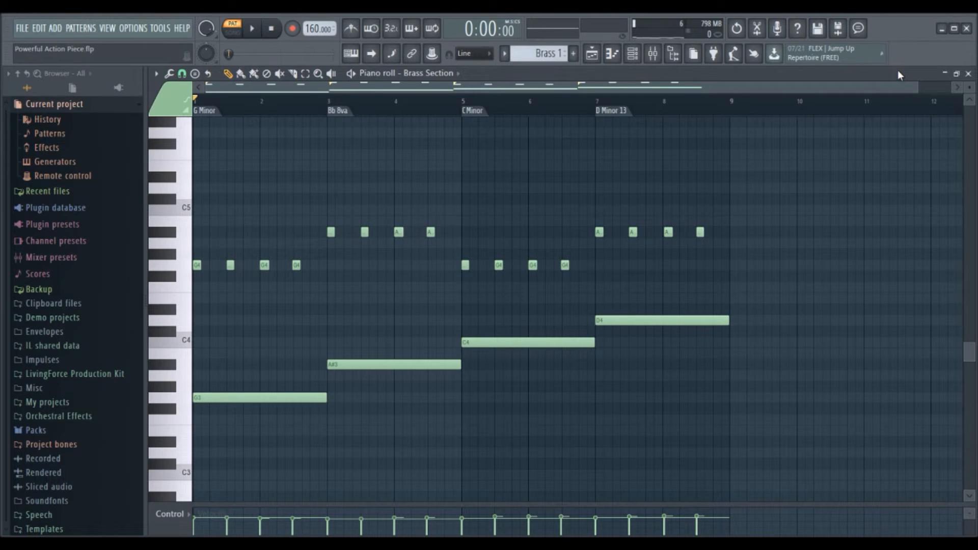
Step: Examine the short repeated notes and long bass notes of Brass 1 up close while replaying it, and stop playback
{"action": "left_click_drag", "start_coordinate": [918, 86], "coordinate": [659, 126]}
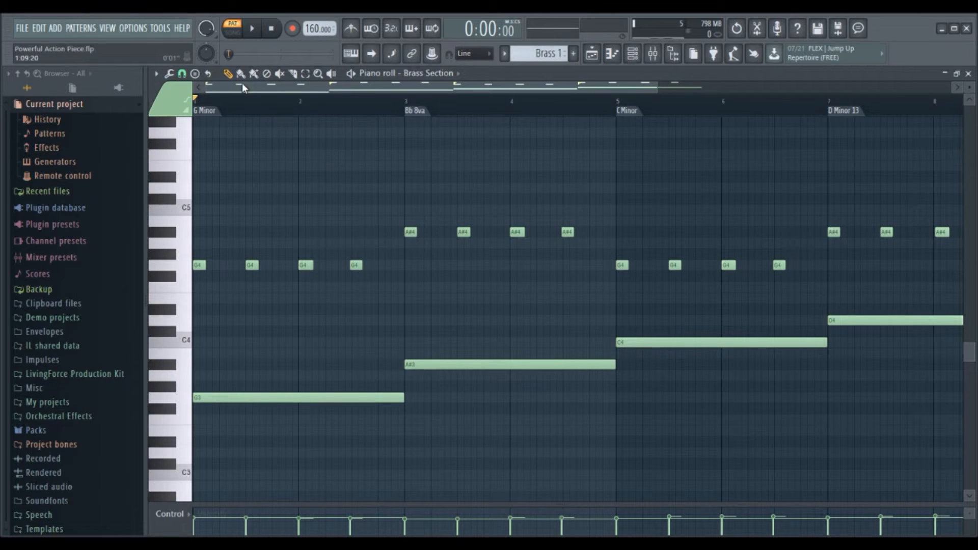
{"action": "left_click", "coordinate": [251, 29]}
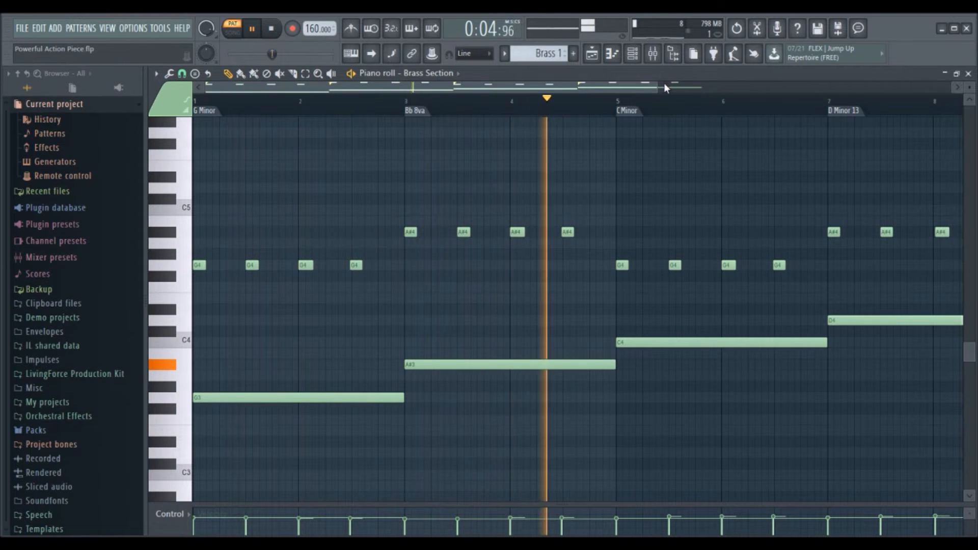
{"action": "left_click_drag", "start_coordinate": [657, 86], "coordinate": [864, 76]}
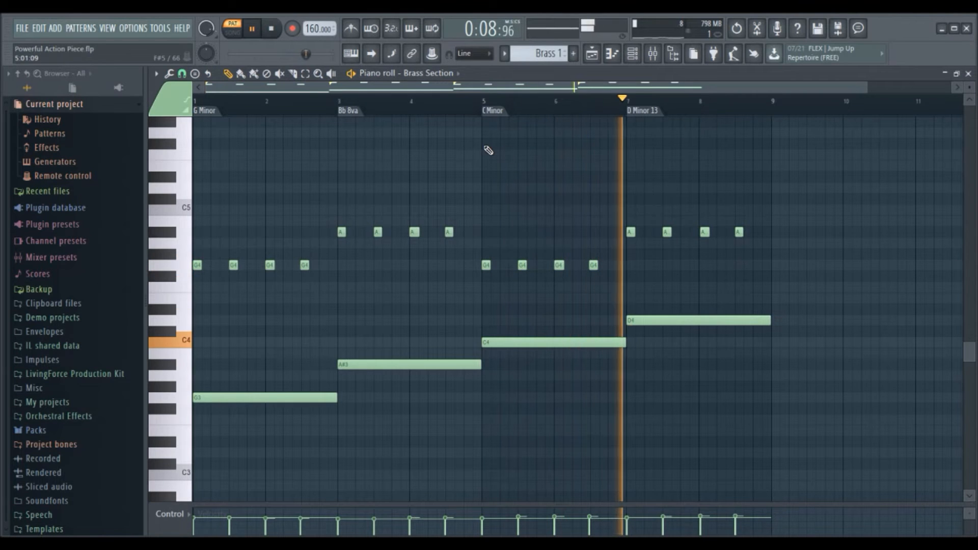
{"action": "left_click", "coordinate": [272, 29]}
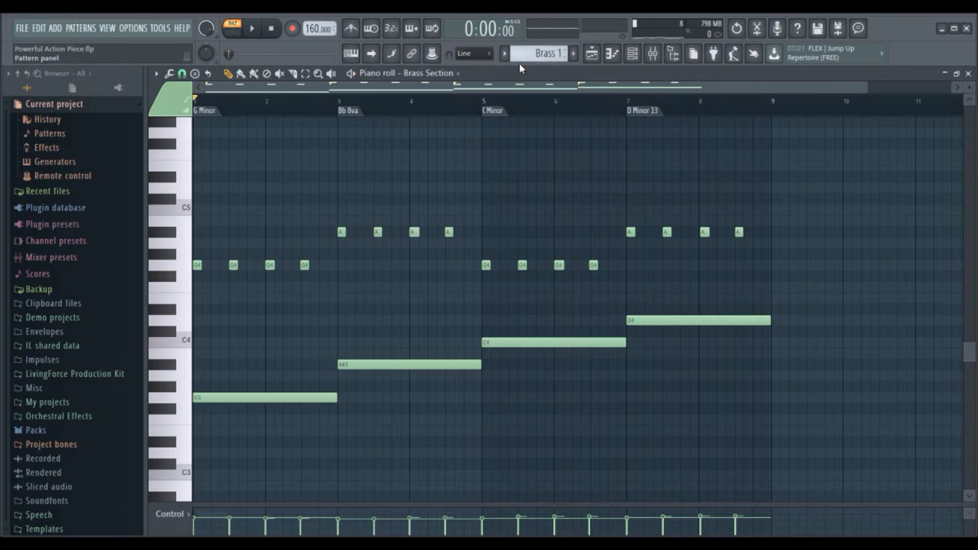
Step: Switch to the Brass 2 pattern and bring its Brass Section notes between C4 and C6 into view
{"action": "left_click", "coordinate": [504, 53]}
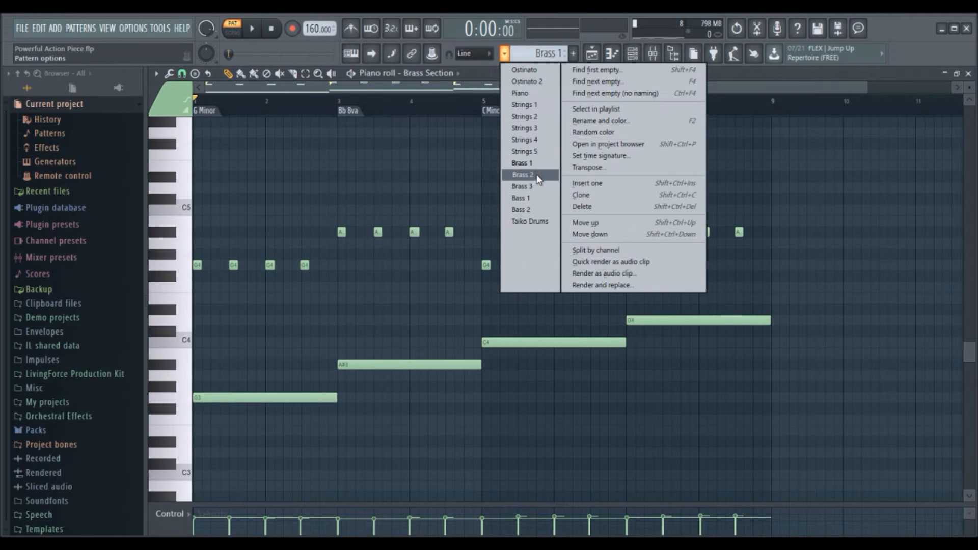
{"action": "left_click", "coordinate": [523, 175]}
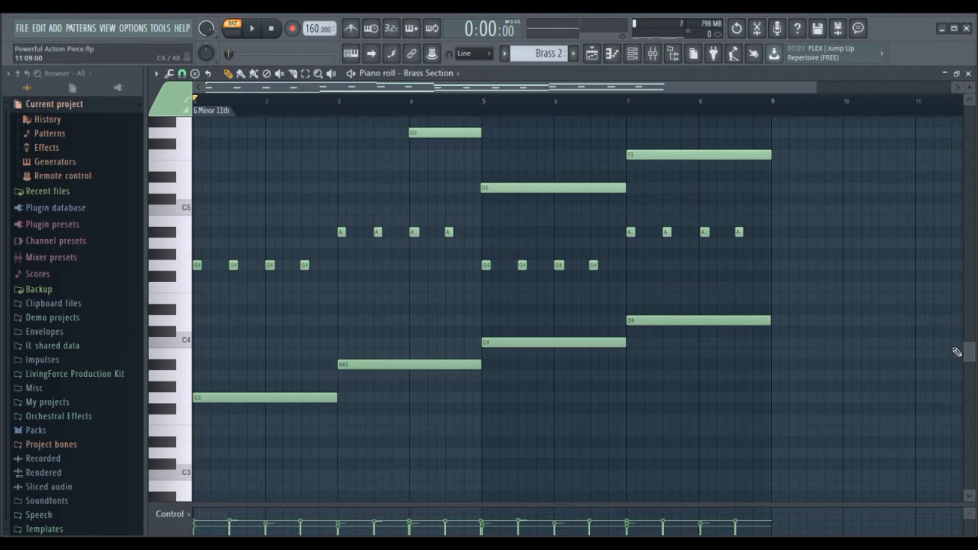
{"action": "left_click_drag", "start_coordinate": [972, 355], "coordinate": [972, 318]}
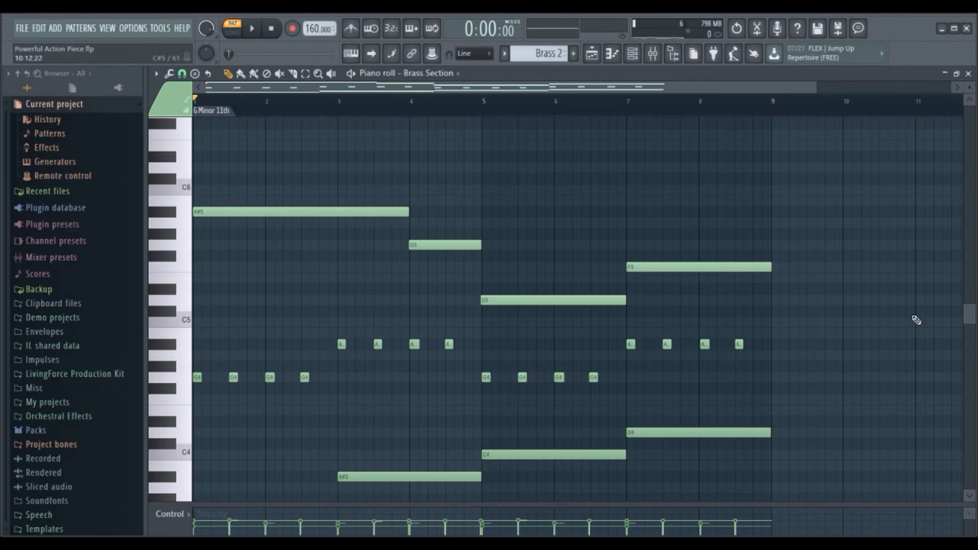
Step: Play the Brass 2 pattern with its low G3 bass note in view, and stop playback
{"action": "left_click_drag", "start_coordinate": [973, 319], "coordinate": [974, 350]}
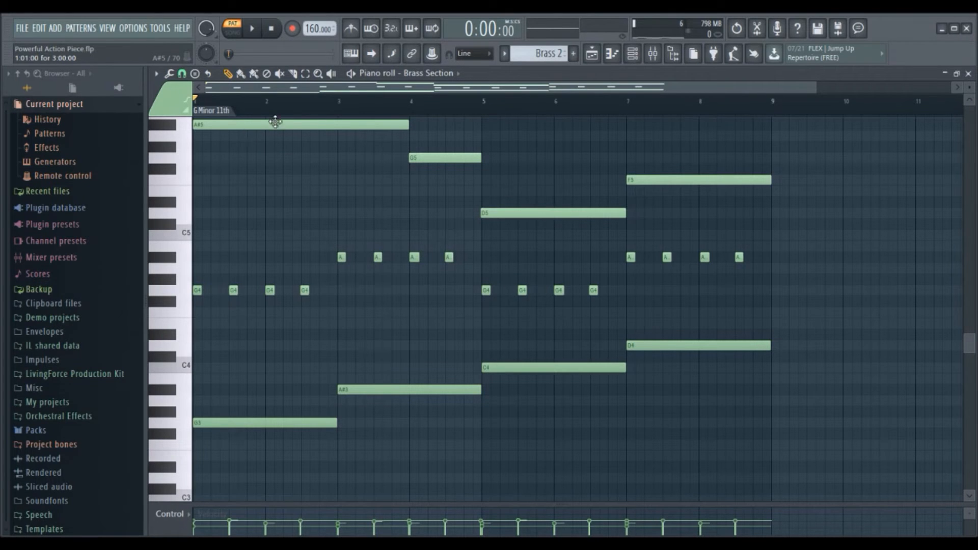
{"action": "left_click", "coordinate": [251, 28]}
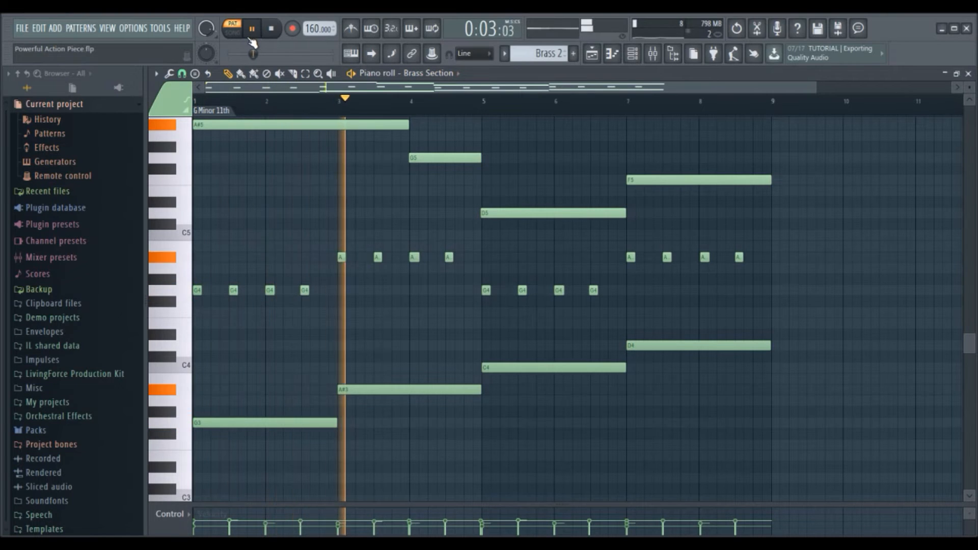
{"action": "left_click", "coordinate": [274, 29]}
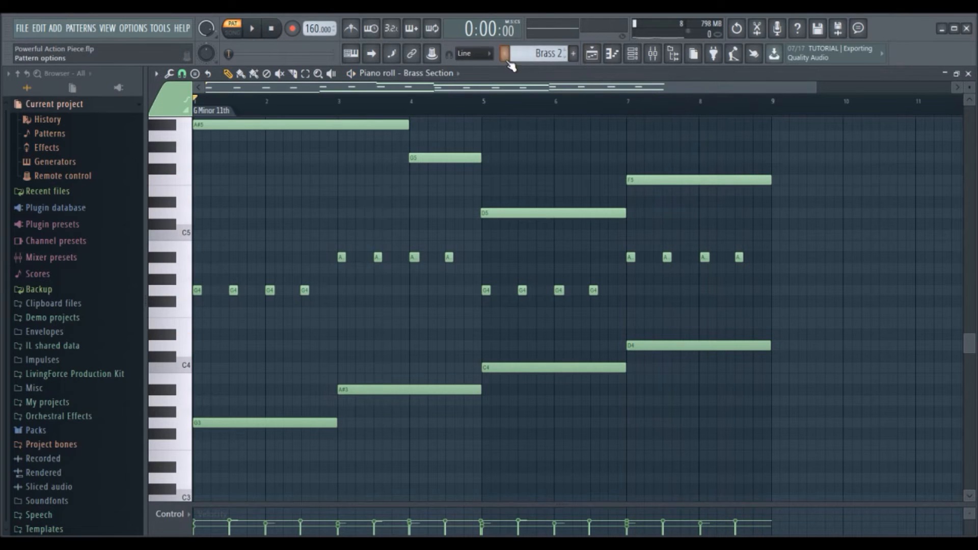
Step: Switch to the Brass 3 pattern, play it past bar 12 while viewing its high and low notes, and stop playback
{"action": "left_click", "coordinate": [505, 54]}
{"action": "left_click", "coordinate": [537, 186]}
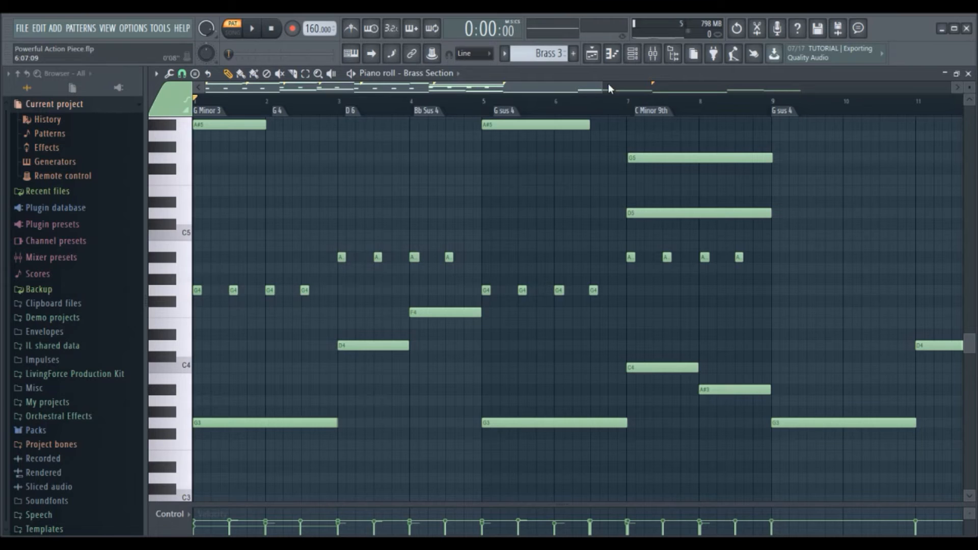
{"action": "left_click_drag", "start_coordinate": [603, 84], "coordinate": [719, 72]}
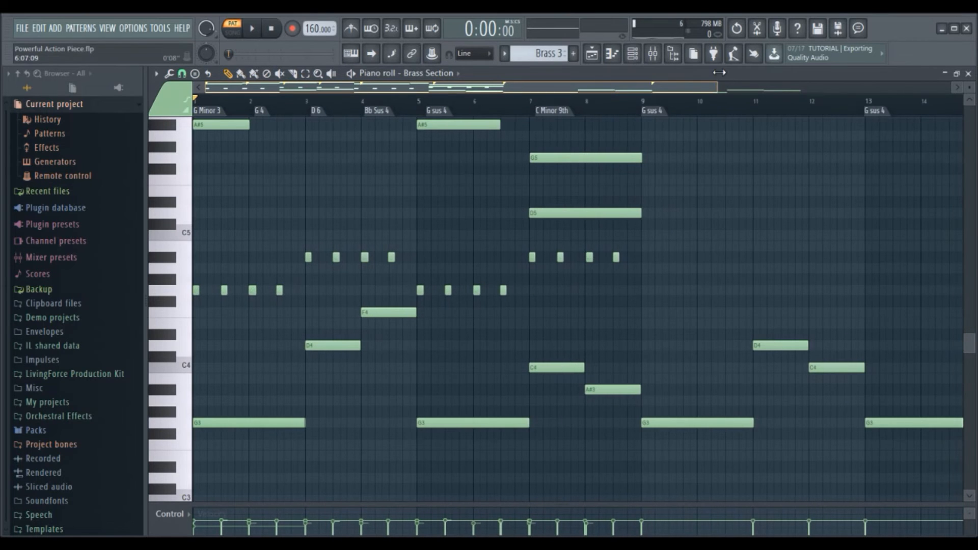
{"action": "left_click", "coordinate": [250, 32]}
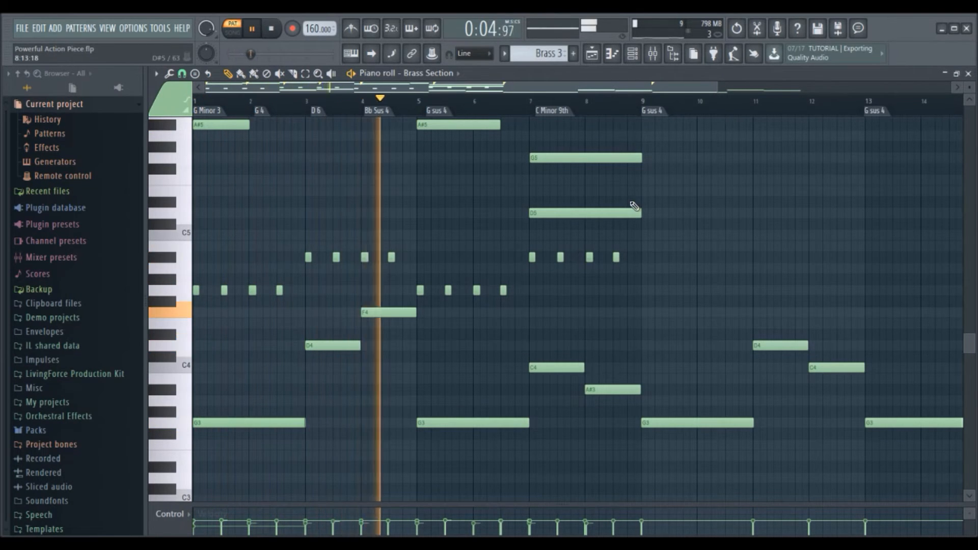
{"action": "left_click_drag", "start_coordinate": [971, 344], "coordinate": [972, 322]}
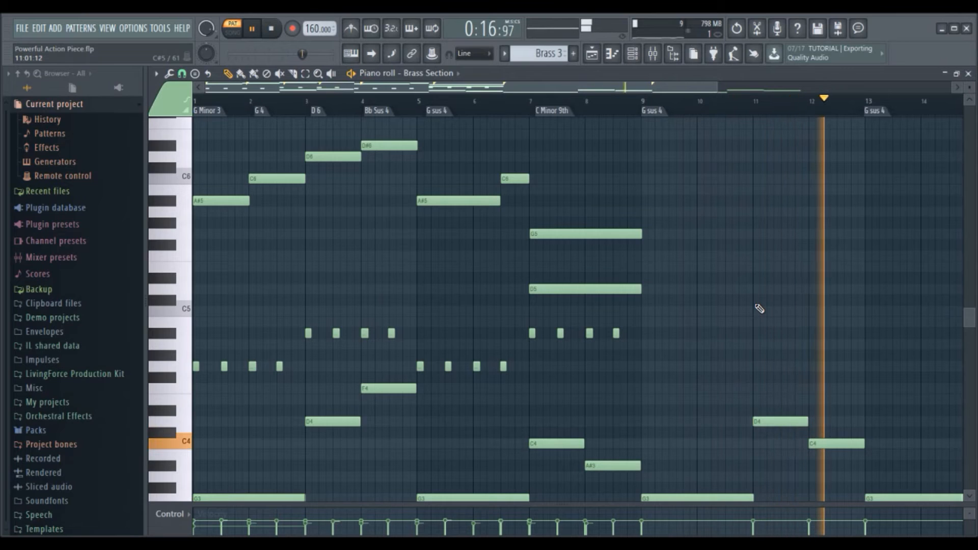
{"action": "left_click", "coordinate": [271, 28]}
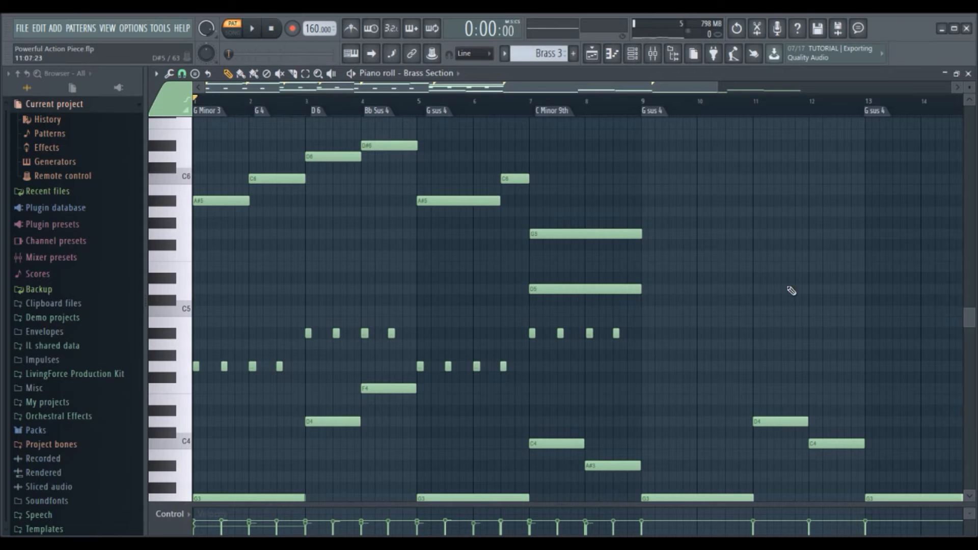
{"action": "left_click_drag", "start_coordinate": [972, 322], "coordinate": [971, 337]}
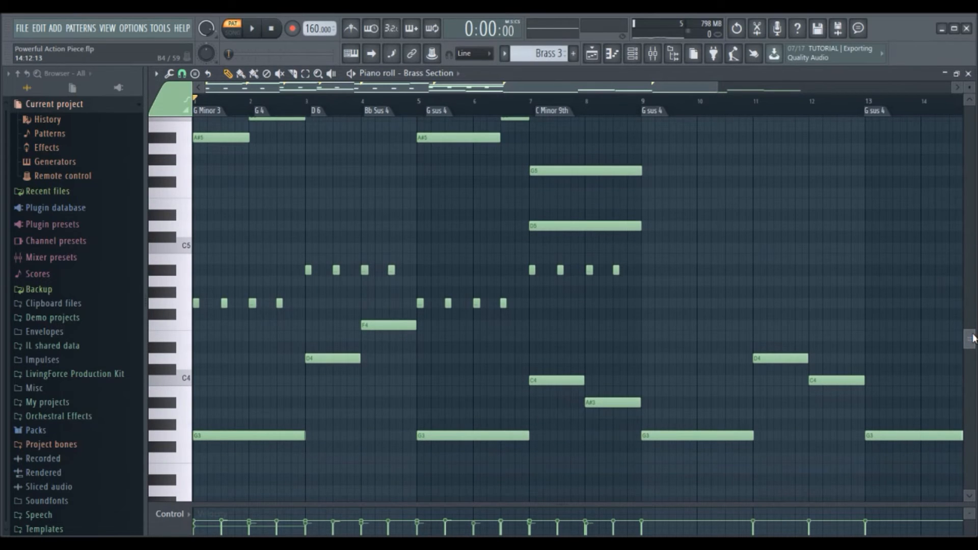
Step: Select the Bass 1 pattern, open its Bass channel in the piano roll, and play it through the first eight bars before stopping
{"action": "left_click", "coordinate": [504, 53]}
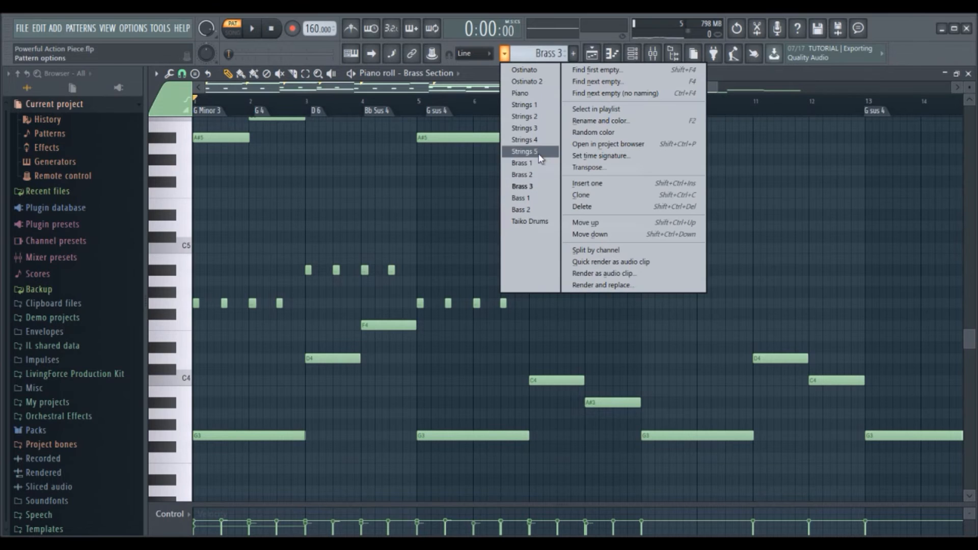
{"action": "left_click", "coordinate": [523, 198]}
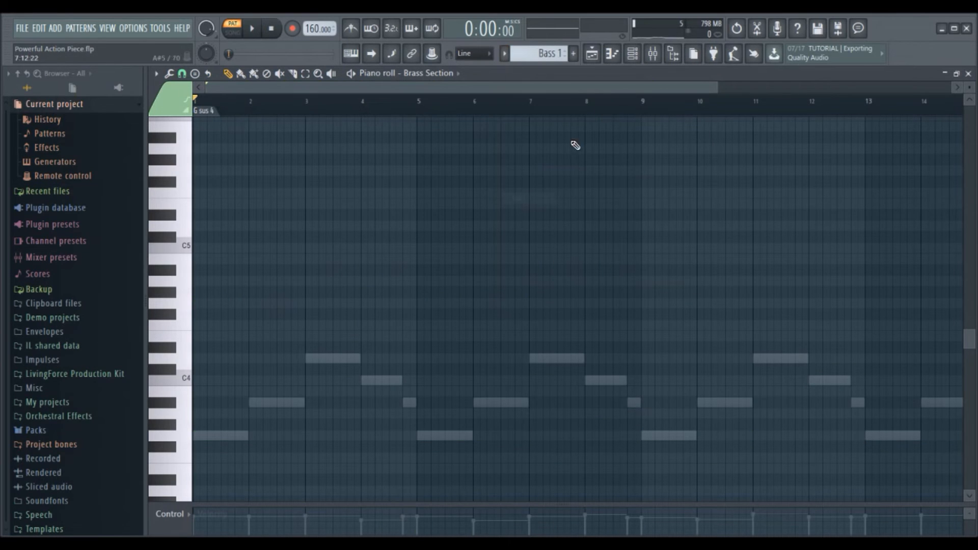
{"action": "left_click", "coordinate": [633, 53]}
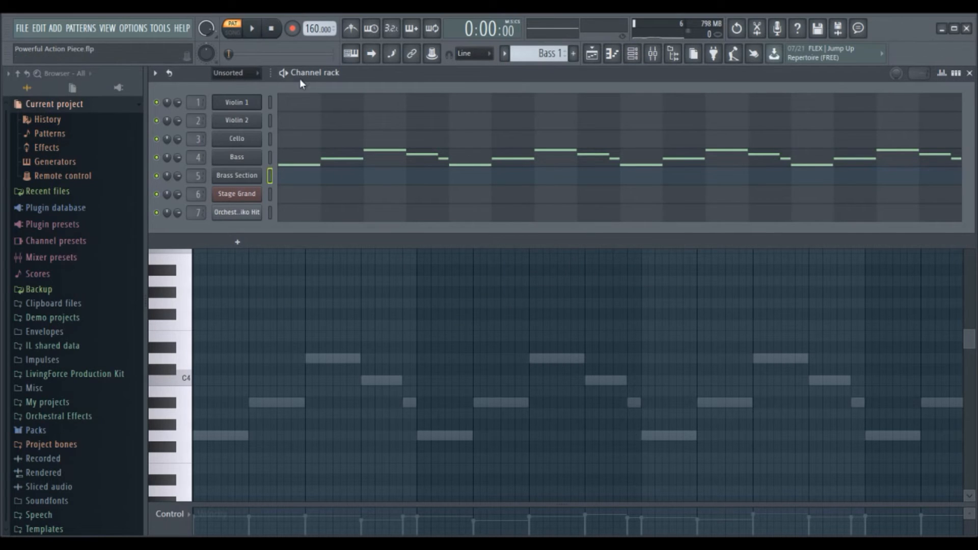
{"action": "left_click", "coordinate": [365, 157]}
{"action": "left_click", "coordinate": [253, 31]}
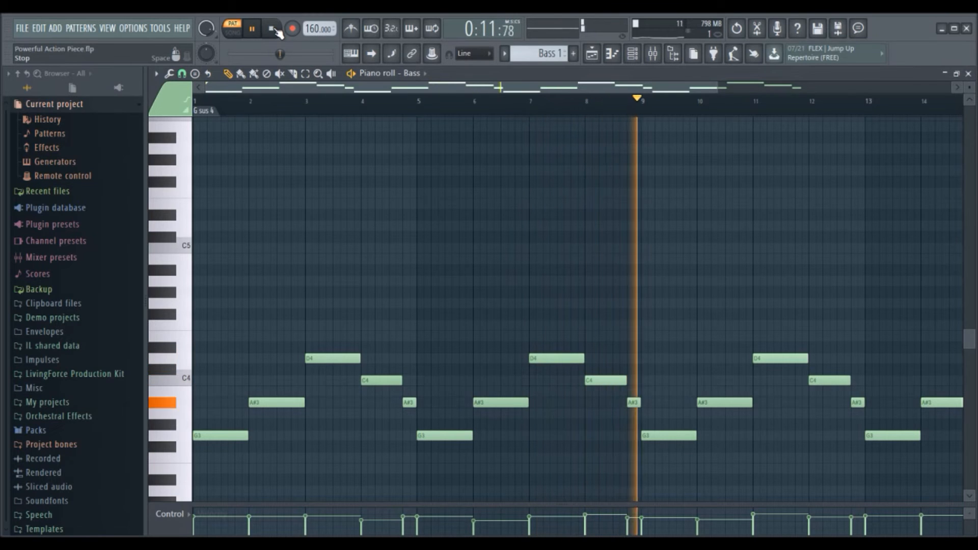
{"action": "left_click", "coordinate": [275, 30]}
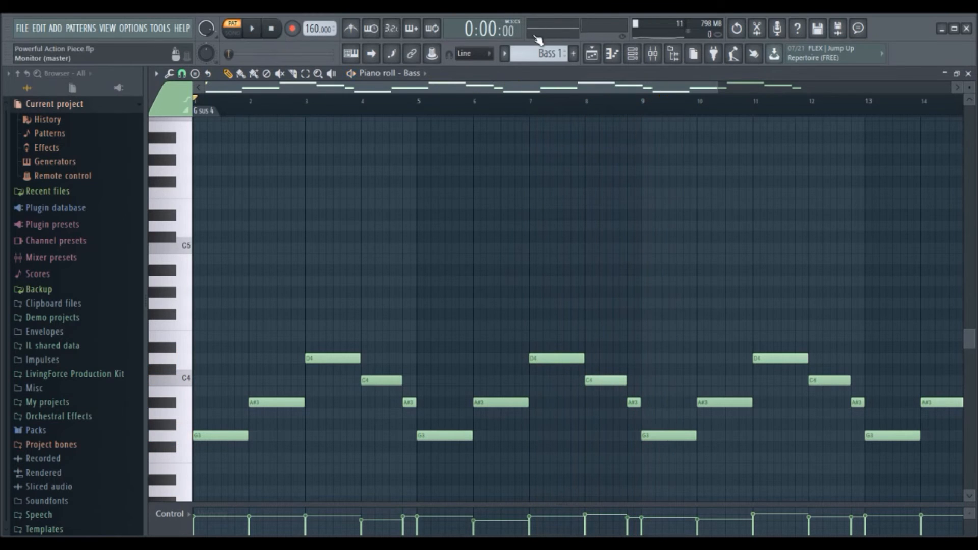
Step: Switch to the Bass 2 pattern, play it into bar 8, and stop playback
{"action": "left_click", "coordinate": [505, 52]}
{"action": "left_click", "coordinate": [523, 210]}
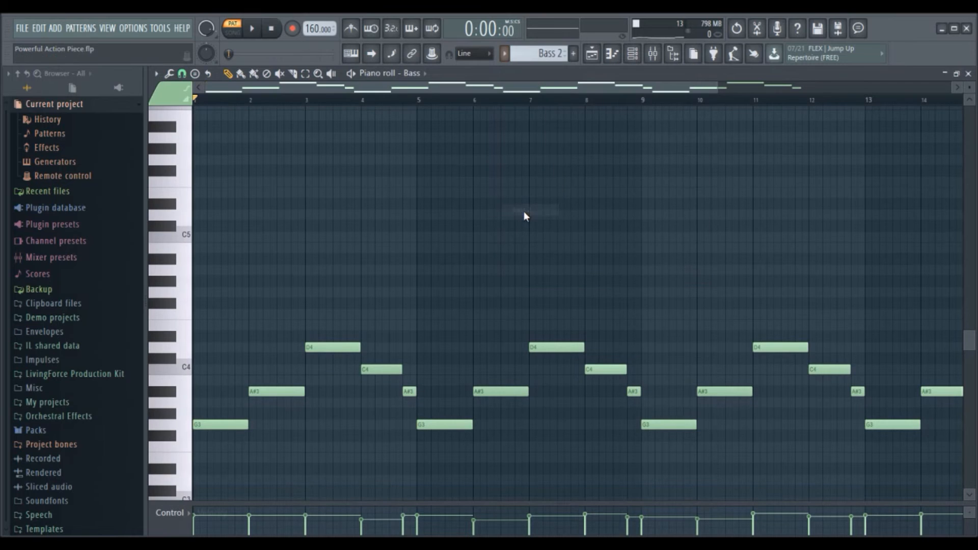
{"action": "left_click_drag", "start_coordinate": [486, 88], "coordinate": [414, 127]}
{"action": "left_click", "coordinate": [259, 32]}
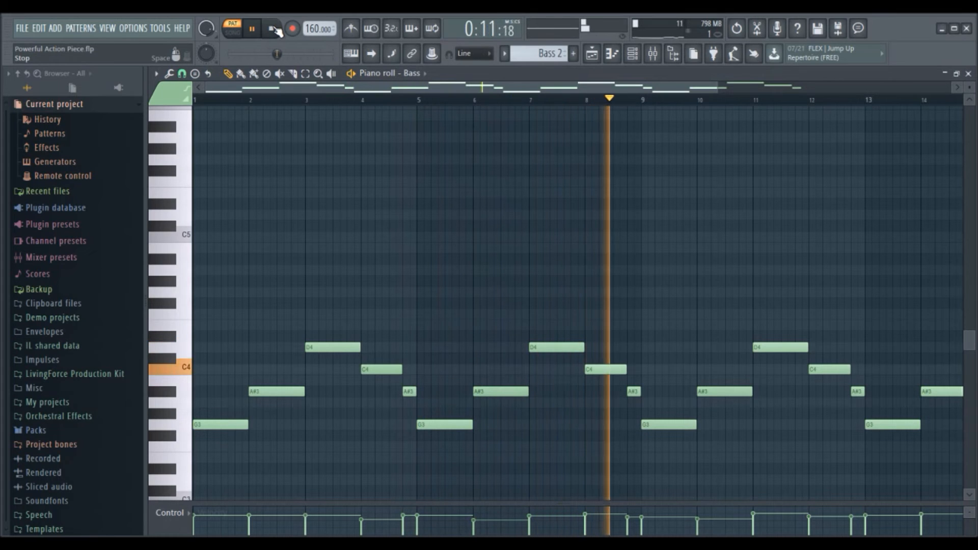
{"action": "left_click", "coordinate": [273, 29]}
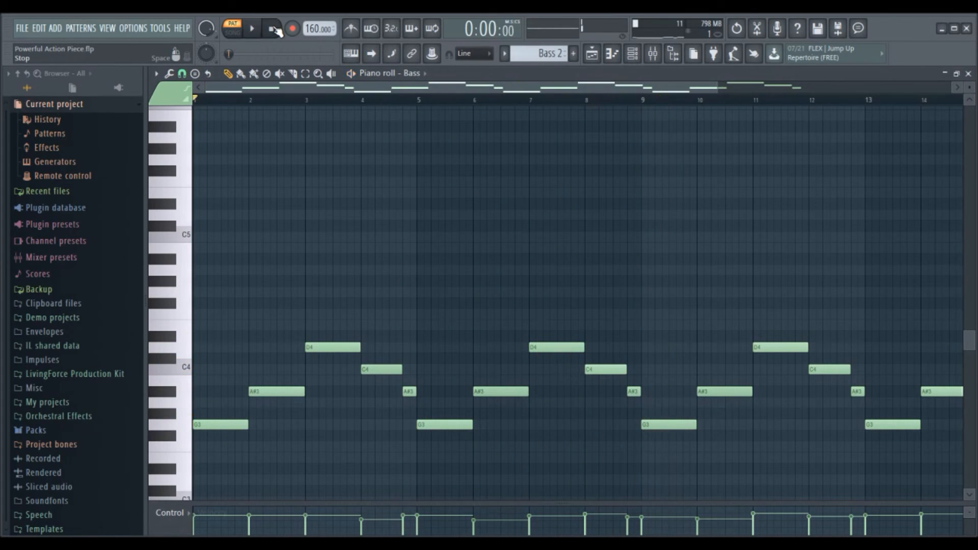
Step: Select the Taiko Drums pattern and open its Orchestral Drum - Taiko Hit channel in the piano roll
{"action": "left_click", "coordinate": [504, 53]}
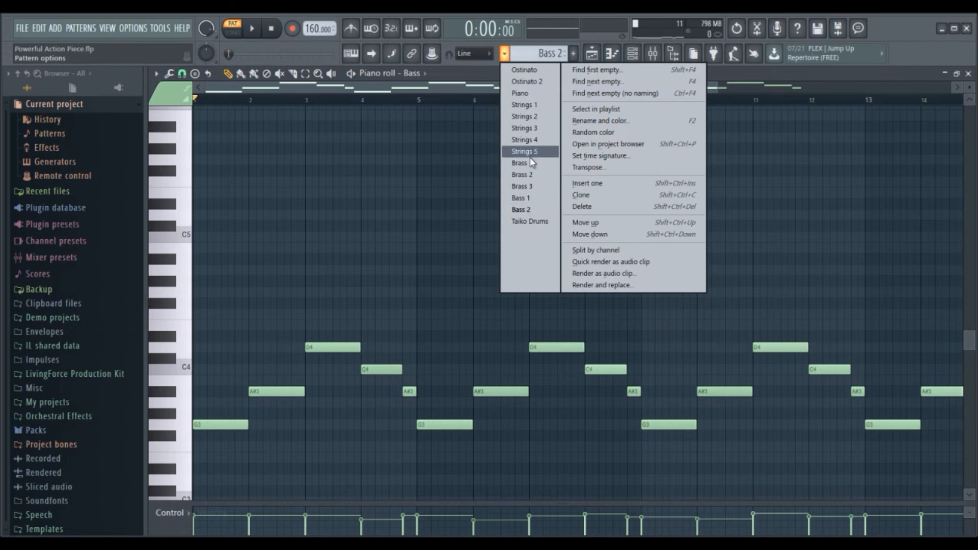
{"action": "left_click", "coordinate": [533, 219]}
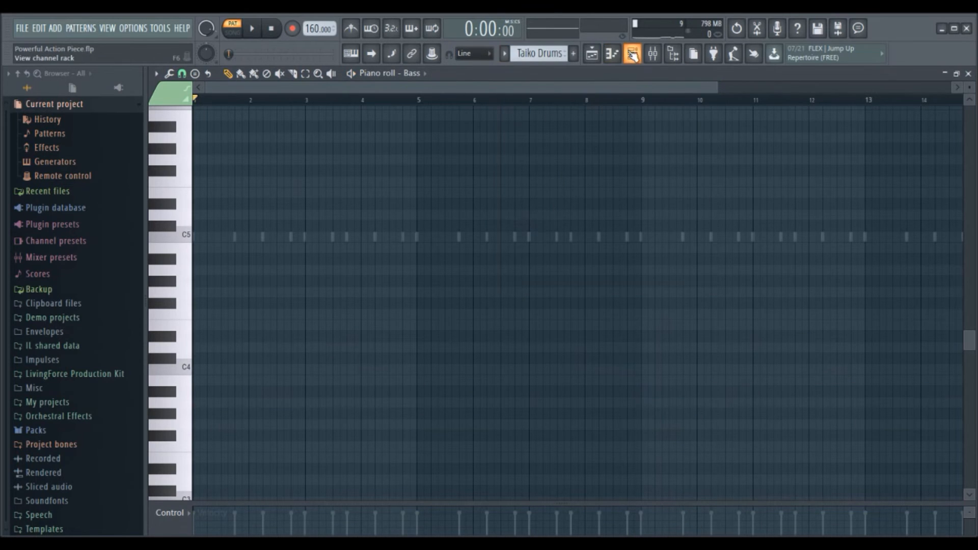
{"action": "left_click", "coordinate": [632, 54]}
{"action": "left_click", "coordinate": [526, 211]}
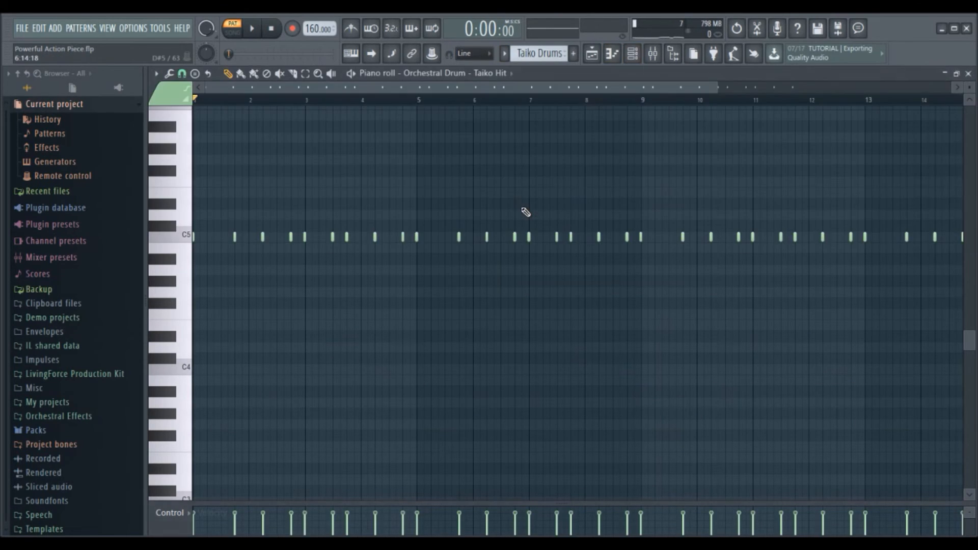
{"action": "left_click", "coordinate": [279, 74]}
{"action": "left_click", "coordinate": [293, 74]}
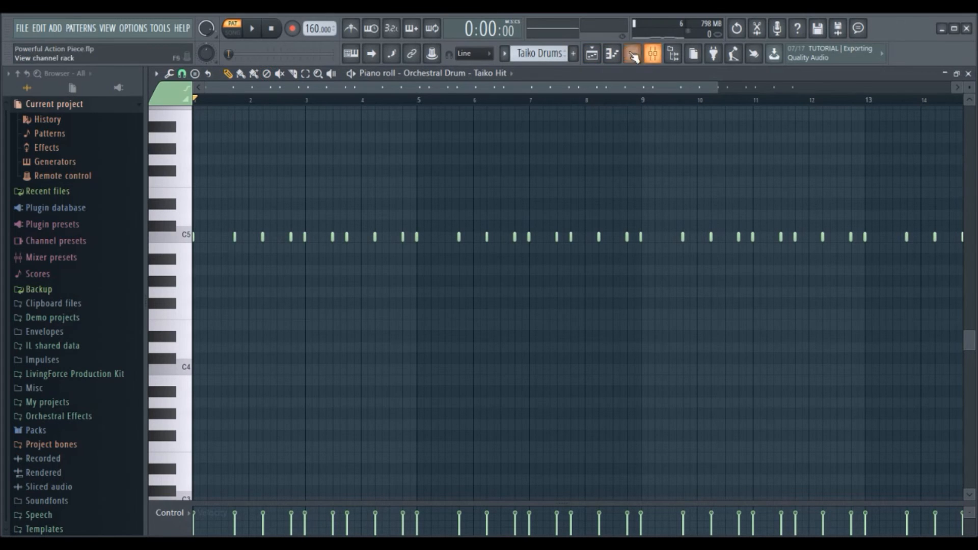
Step: Show the playlist, check the Taiko Drums hits in the channel rack's step sequencer view, and close the channel rack
{"action": "left_click", "coordinate": [592, 54]}
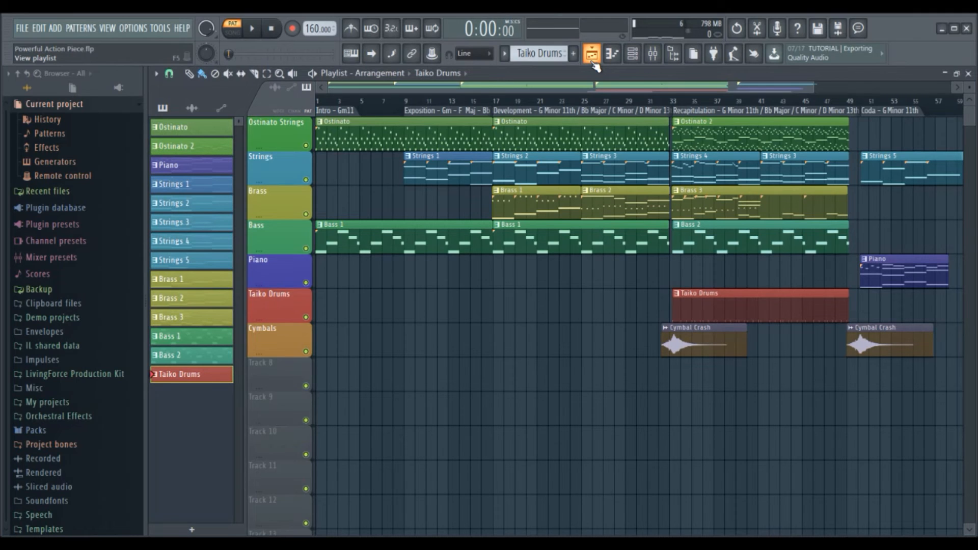
{"action": "left_click", "coordinate": [633, 54]}
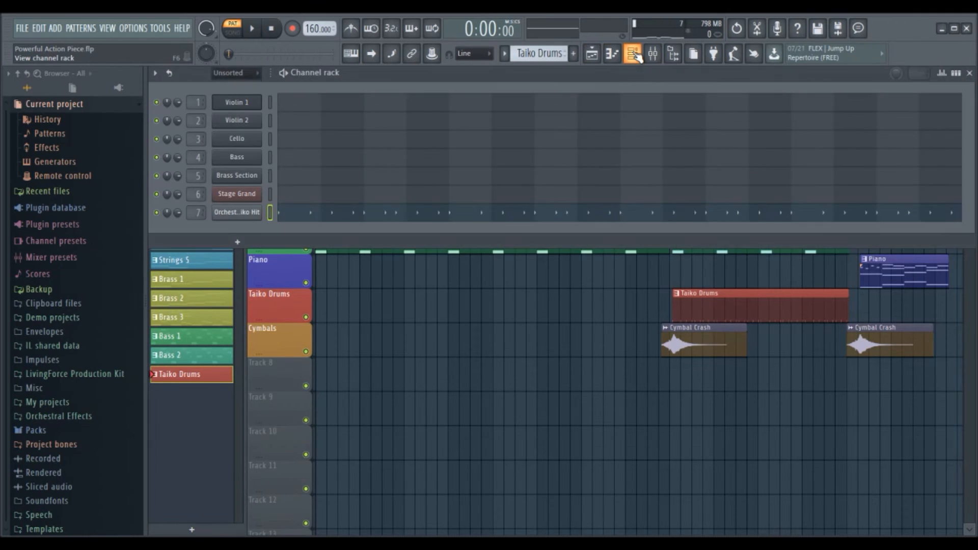
{"action": "left_click", "coordinate": [957, 75]}
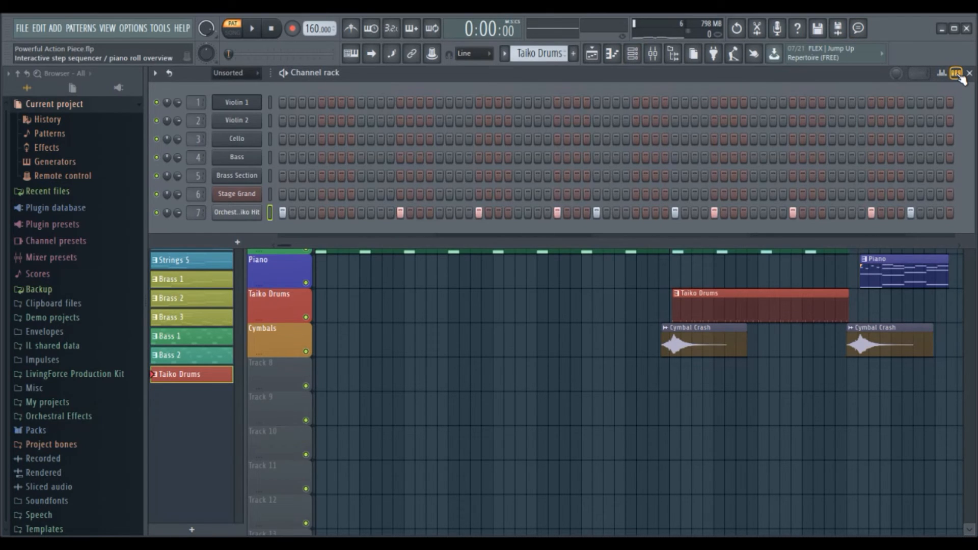
{"action": "left_click", "coordinate": [957, 75]}
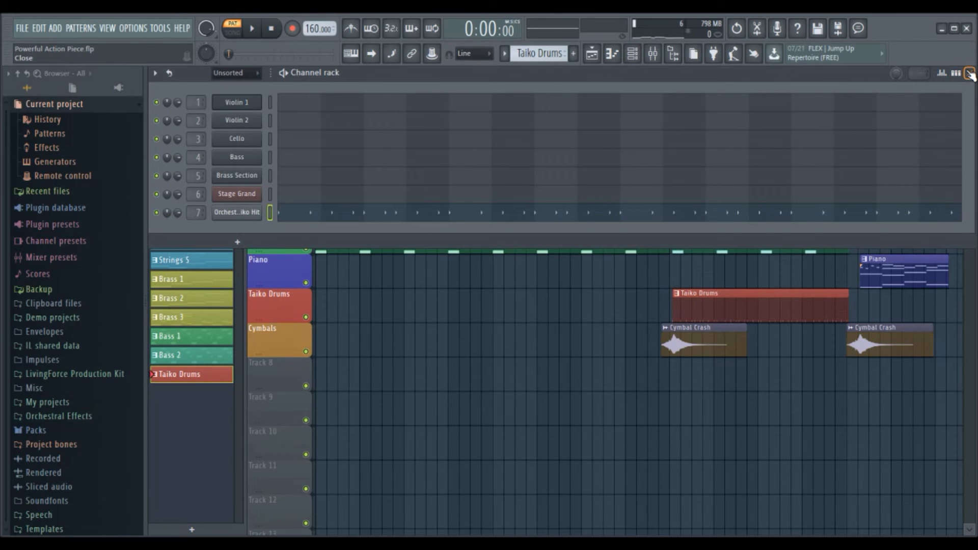
{"action": "left_click", "coordinate": [970, 73]}
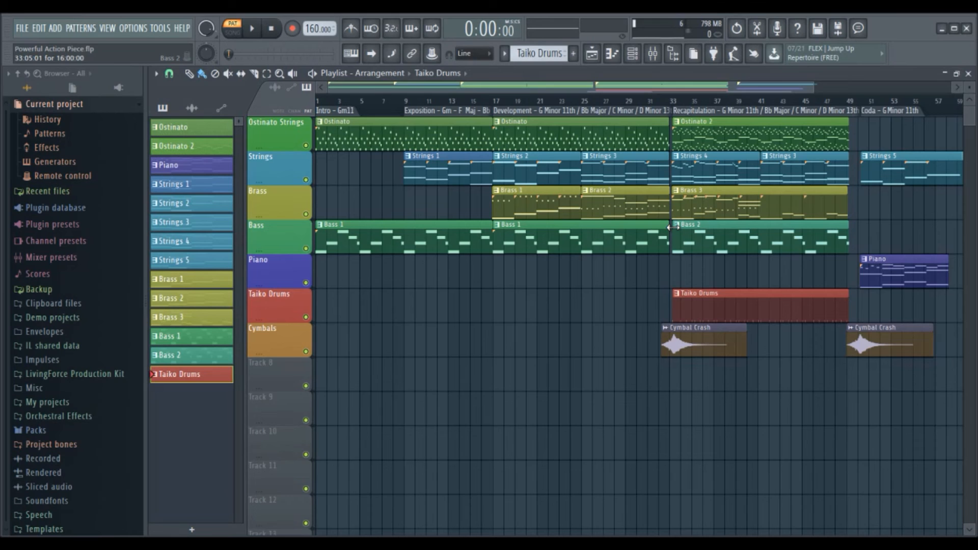
Step: Switch playback to song mode, play the full arrangement from the Intro through the Coda while following it in the playlist, and stop
{"action": "left_click_drag", "start_coordinate": [813, 87], "coordinate": [659, 86]}
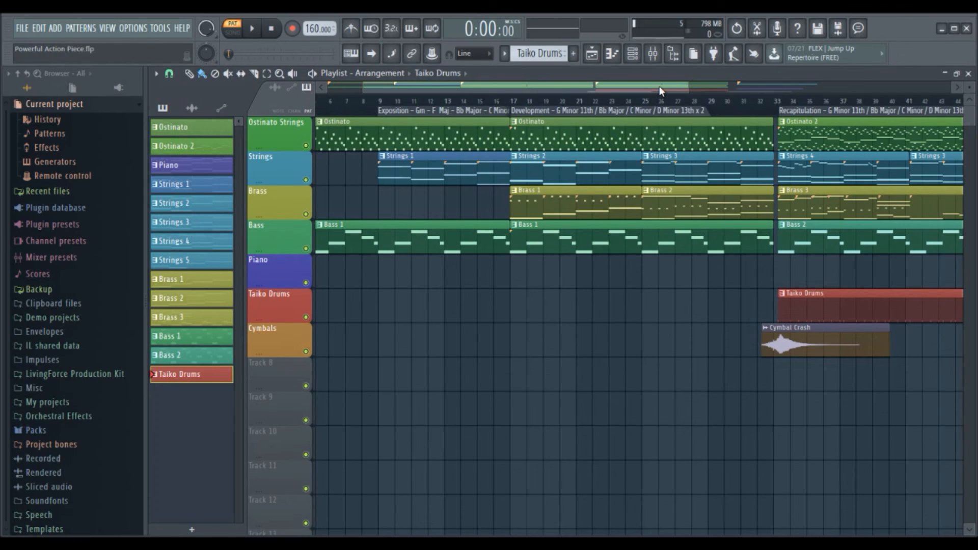
{"action": "mouse_move", "coordinate": [659, 87]}
{"action": "left_mouse_down"}
{"action": "mouse_move", "coordinate": [539, 98]}
{"action": "mouse_move", "coordinate": [548, 94]}
{"action": "left_mouse_up"}
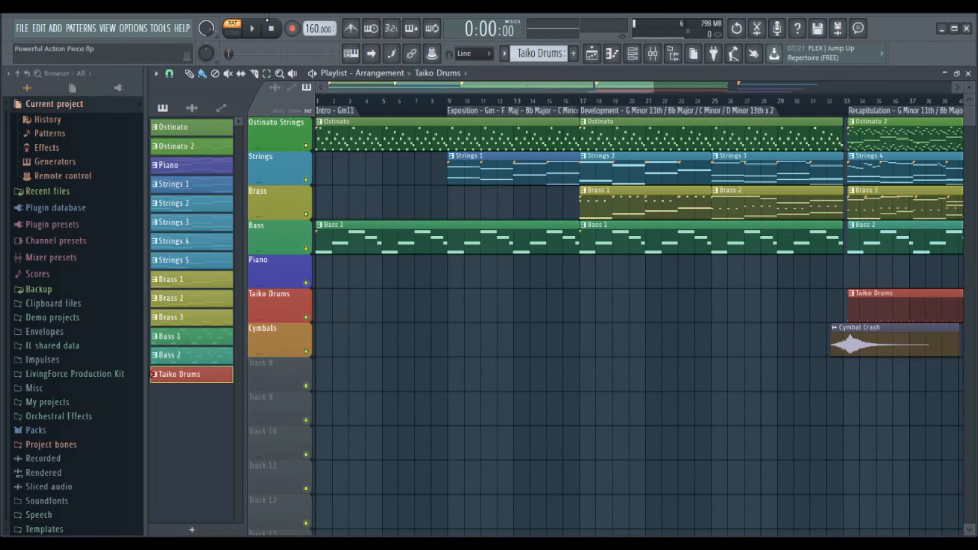
{"action": "left_click", "coordinate": [233, 29]}
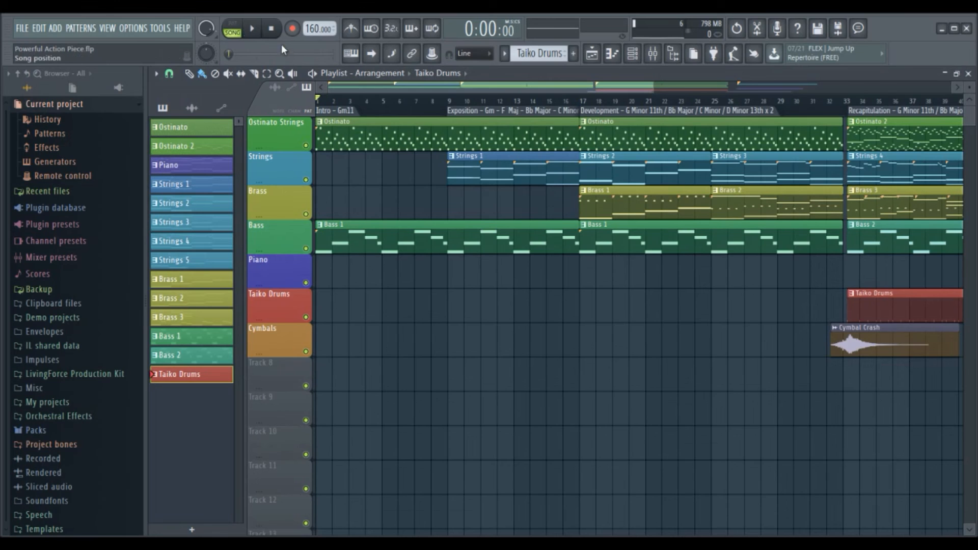
{"action": "left_click", "coordinate": [252, 29]}
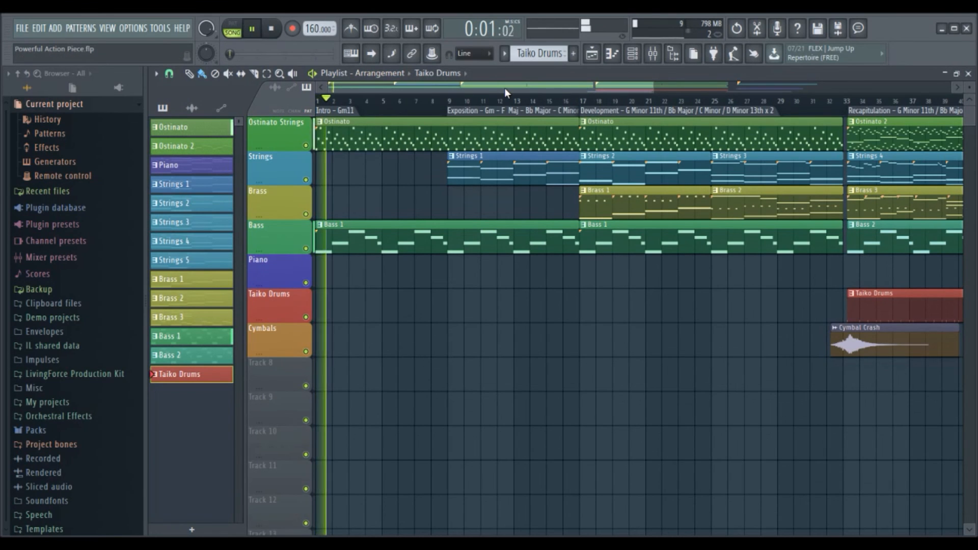
{"action": "left_click_drag", "start_coordinate": [654, 85], "coordinate": [698, 85]}
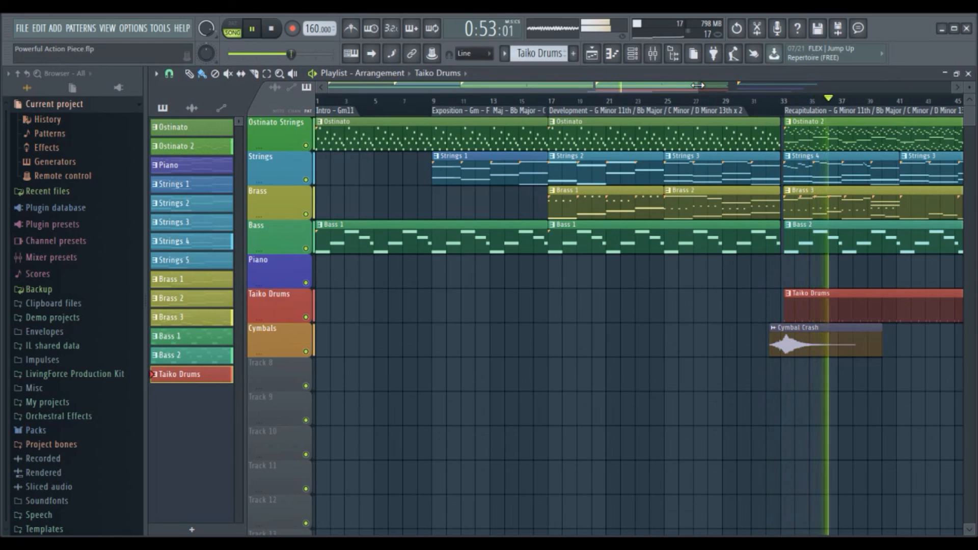
{"action": "left_click_drag", "start_coordinate": [697, 85], "coordinate": [799, 85]}
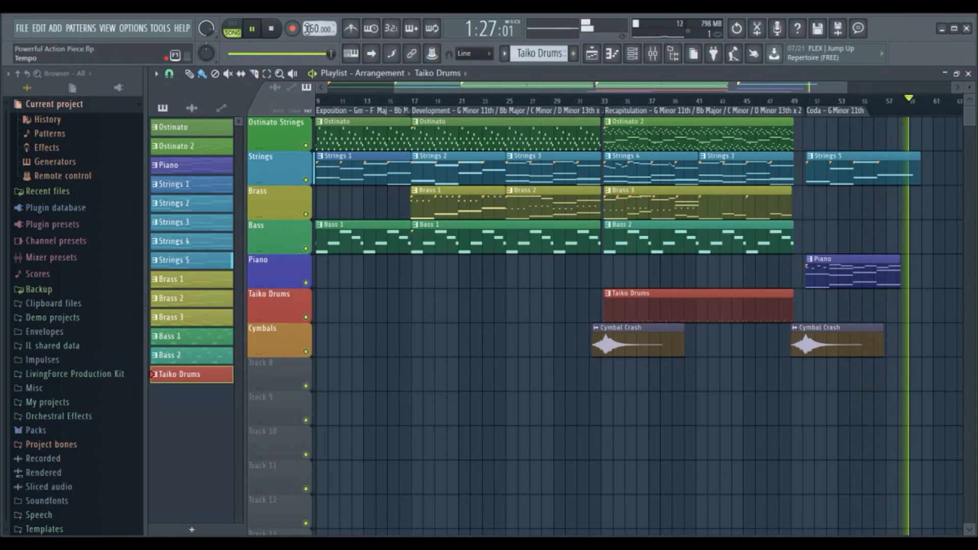
{"action": "left_click", "coordinate": [273, 29]}
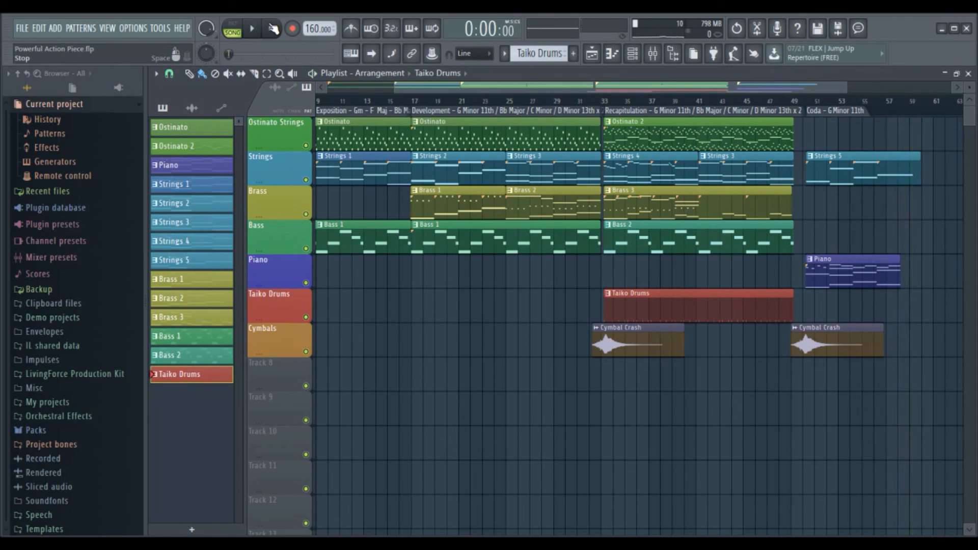